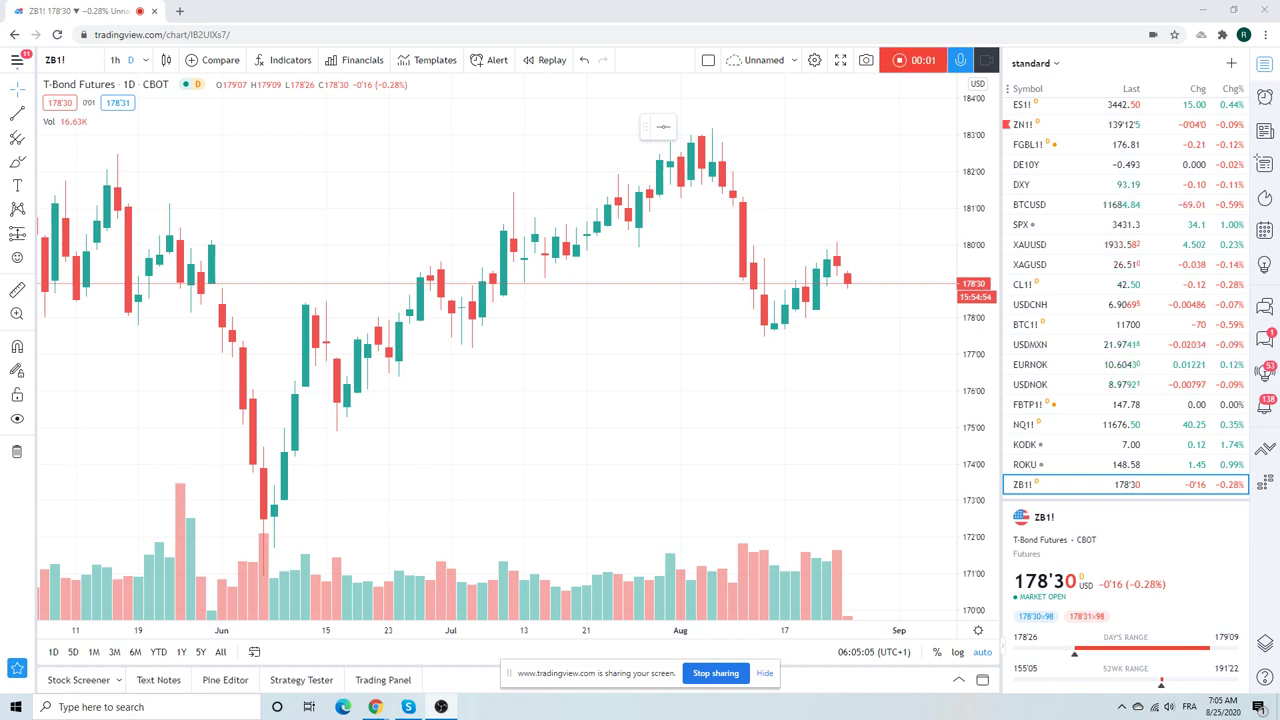
Show the ES1! S&P 500 E-mini Futures daily chart and zoom in and out across its candles
{"action": "scroll", "coordinate": [634, 289], "scroll_direction": "down", "scroll_amount": 5}
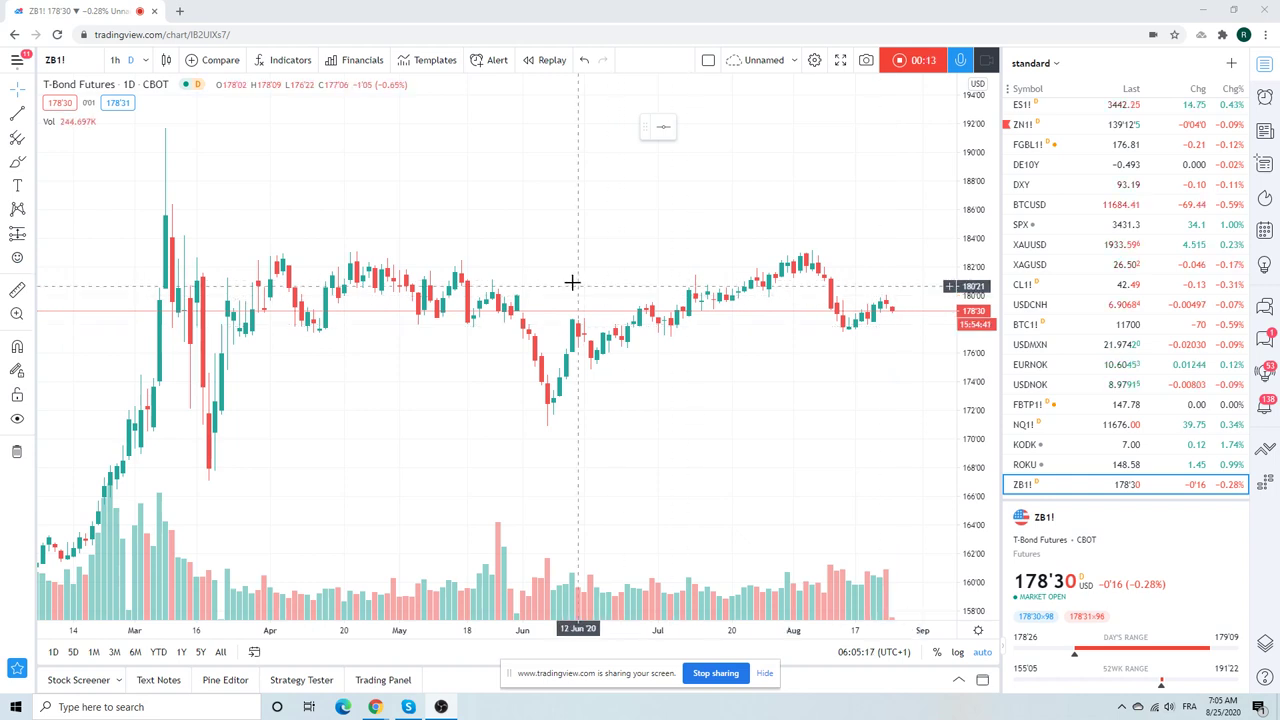
{"action": "scroll", "coordinate": [571, 283], "scroll_direction": "down", "scroll_amount": 2}
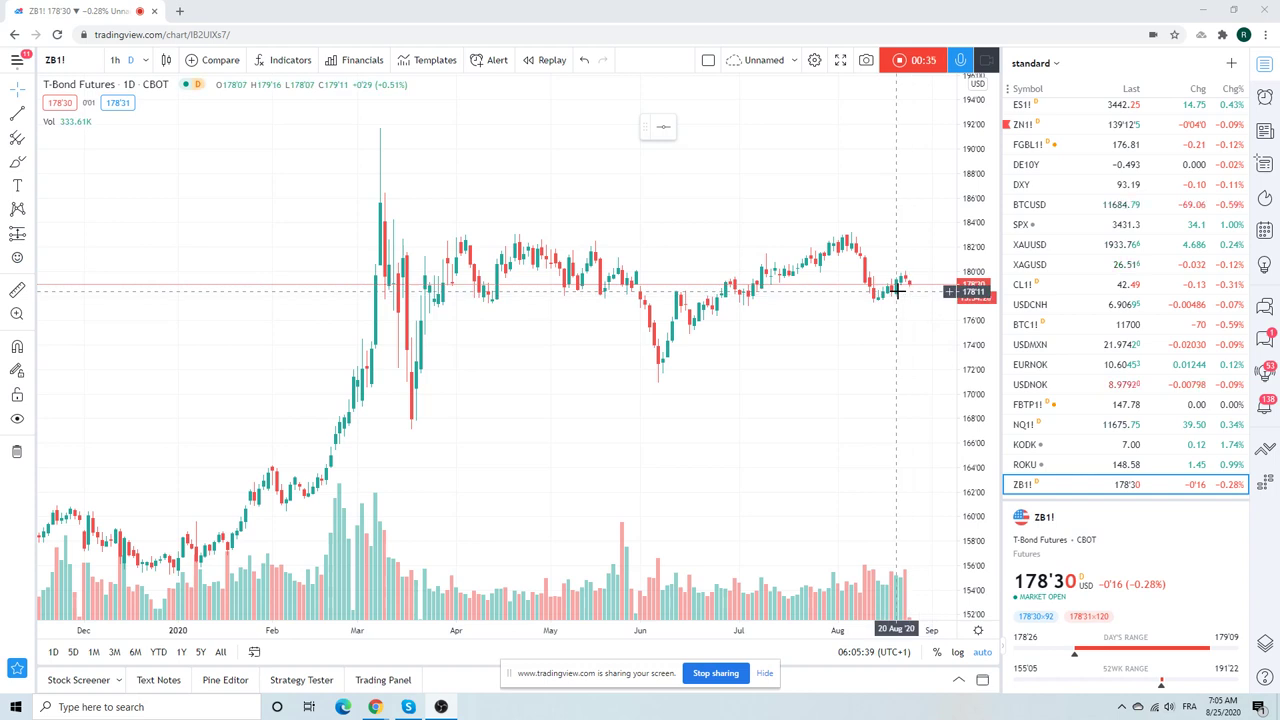
{"action": "scroll", "coordinate": [852, 290], "scroll_direction": "up", "scroll_amount": 3}
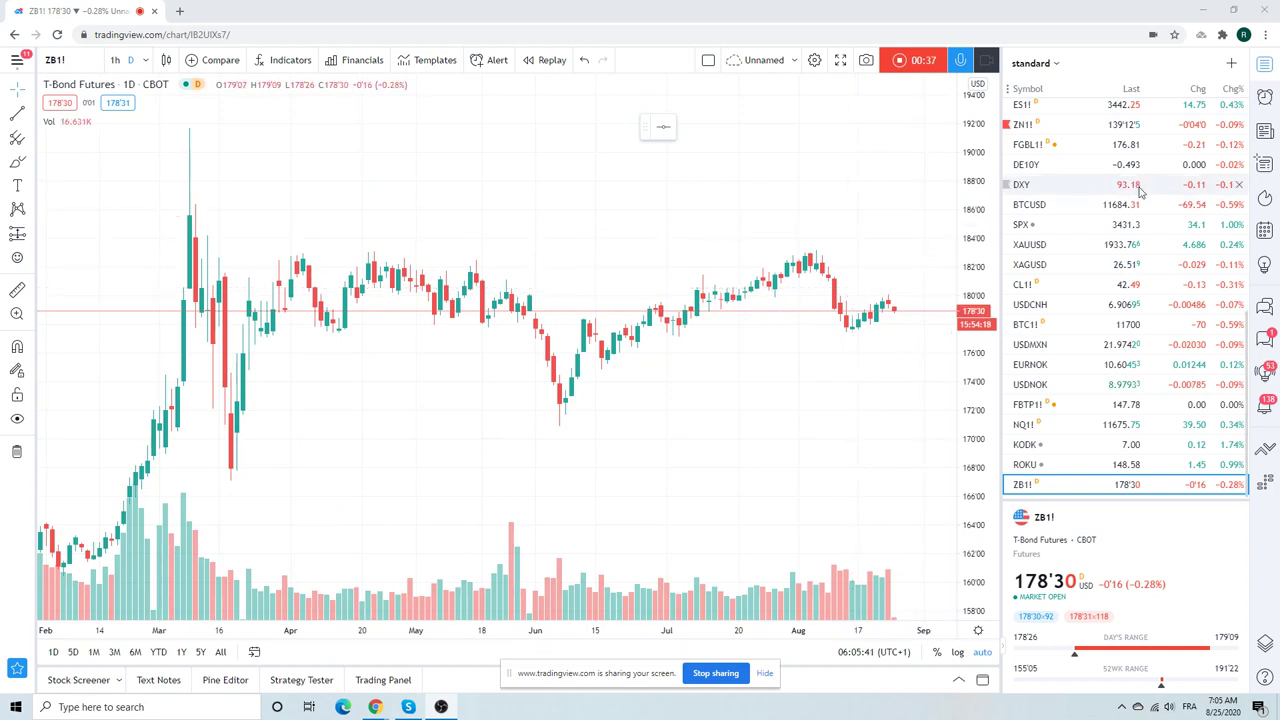
{"action": "scroll", "coordinate": [1100, 190], "scroll_direction": "up", "scroll_amount": 5}
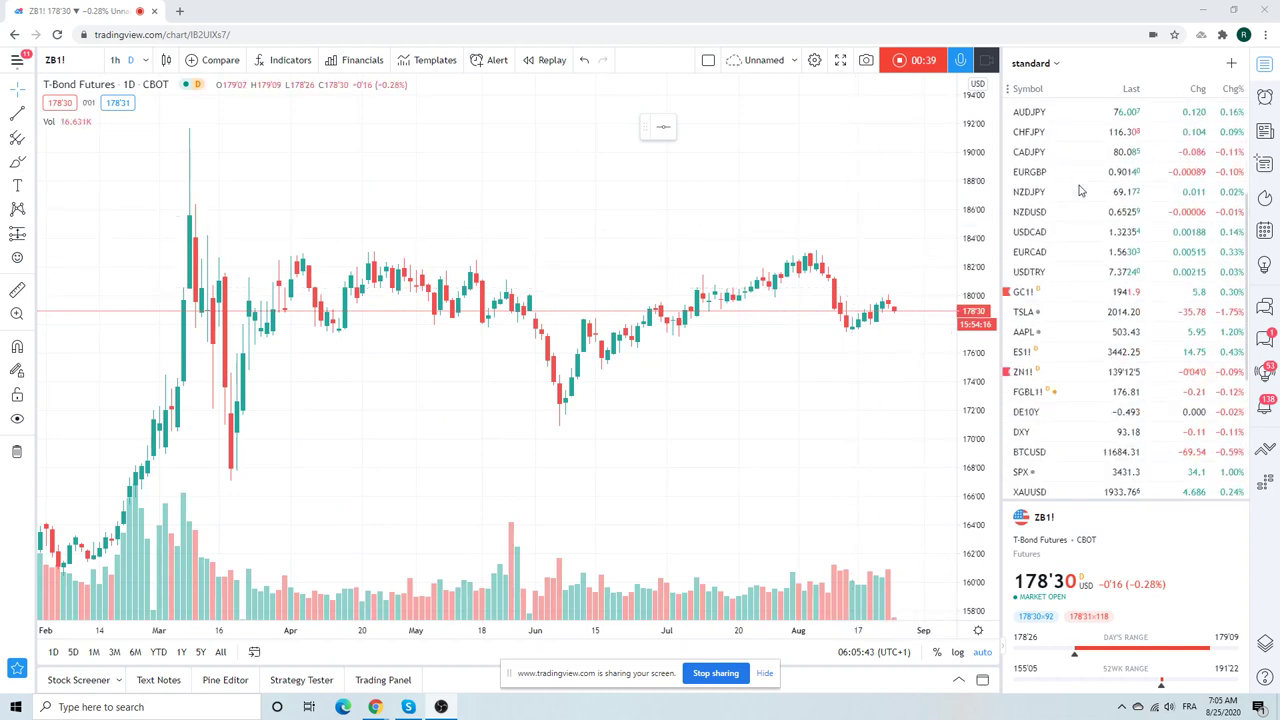
{"action": "left_click", "coordinate": [1040, 354]}
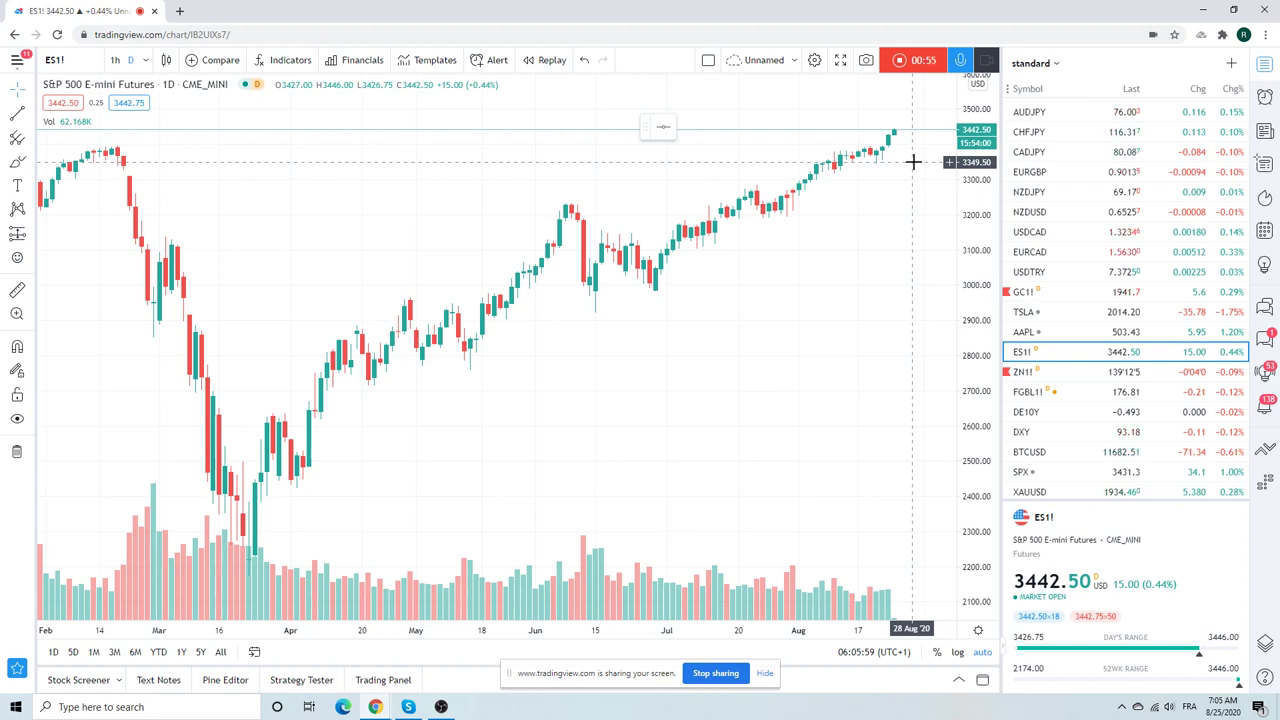
{"action": "scroll", "coordinate": [911, 164], "scroll_direction": "down", "scroll_amount": 2}
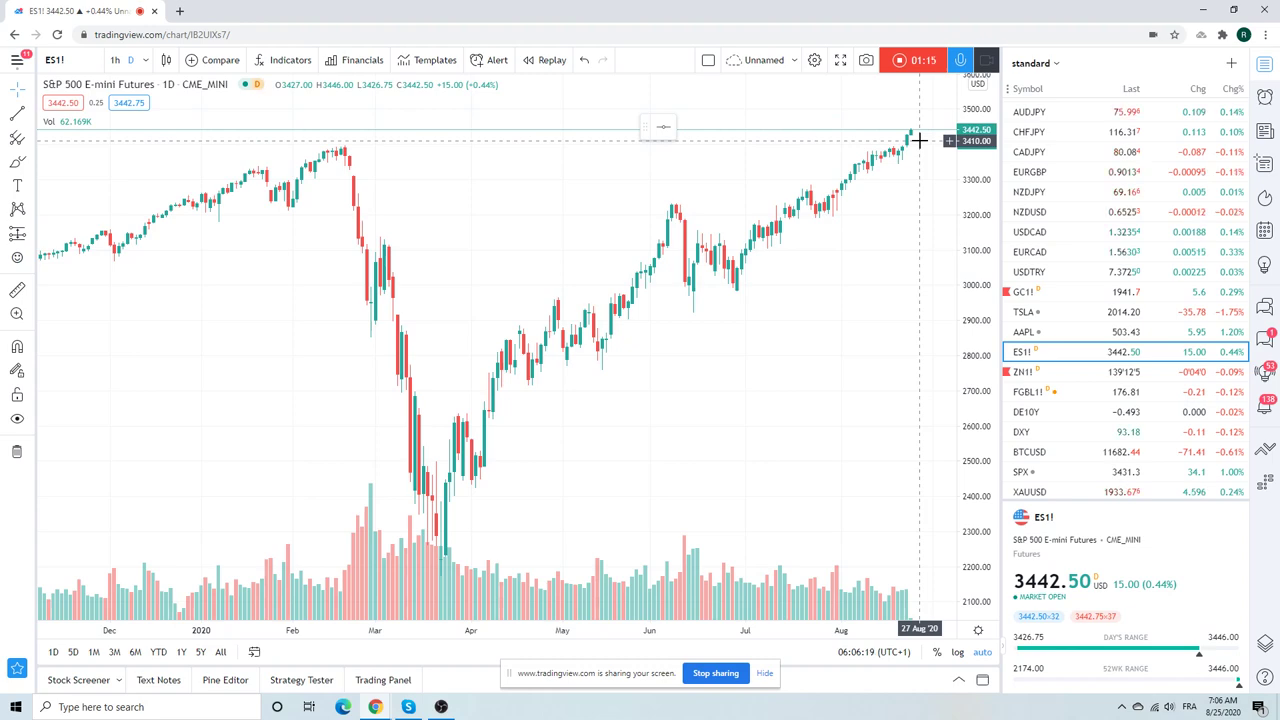
{"action": "scroll", "coordinate": [887, 199], "scroll_direction": "up", "scroll_amount": 6}
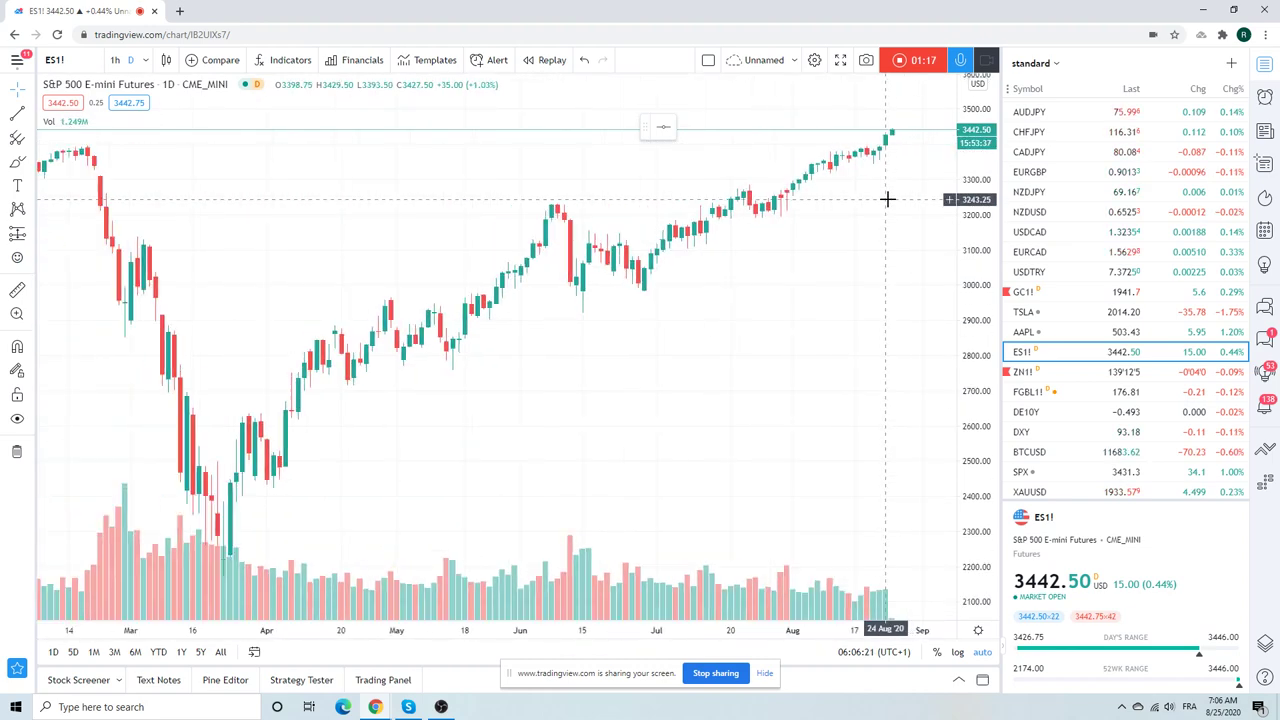
{"action": "scroll", "coordinate": [887, 199], "scroll_direction": "up", "scroll_amount": 2}
{"action": "scroll", "coordinate": [887, 199], "scroll_direction": "down", "scroll_amount": 1}
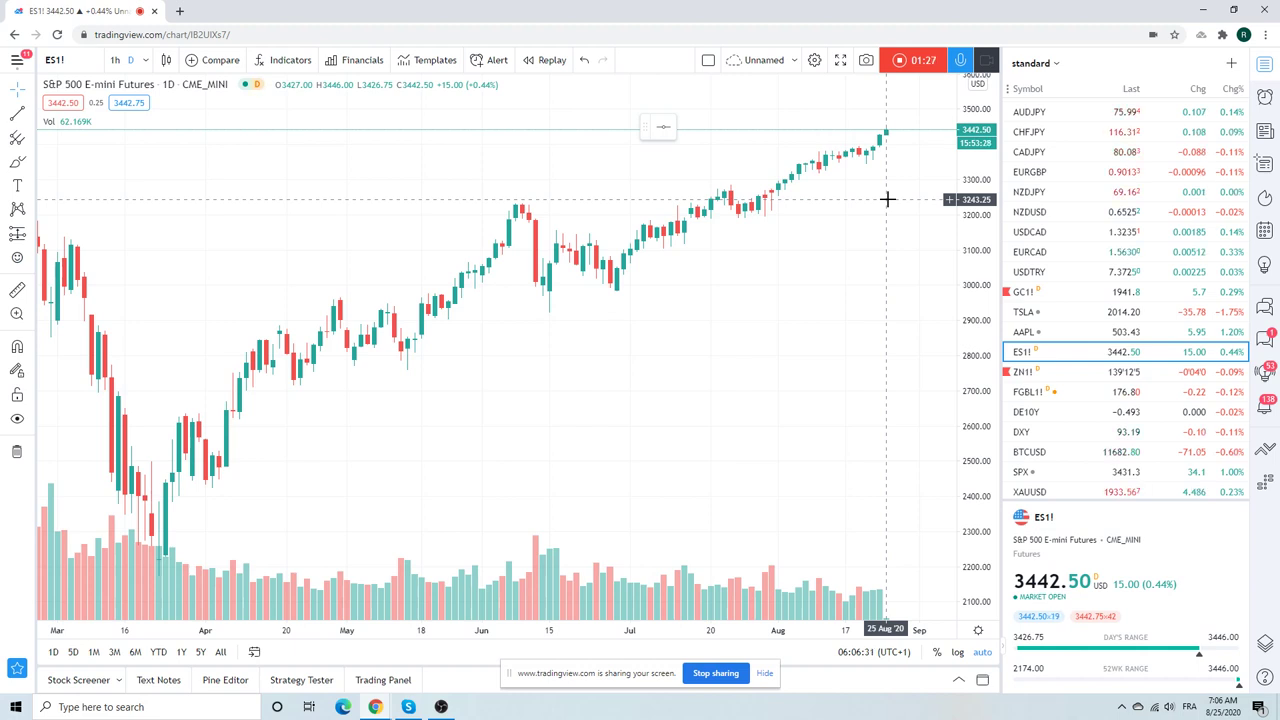
{"action": "scroll", "coordinate": [887, 199], "scroll_direction": "down", "scroll_amount": 3}
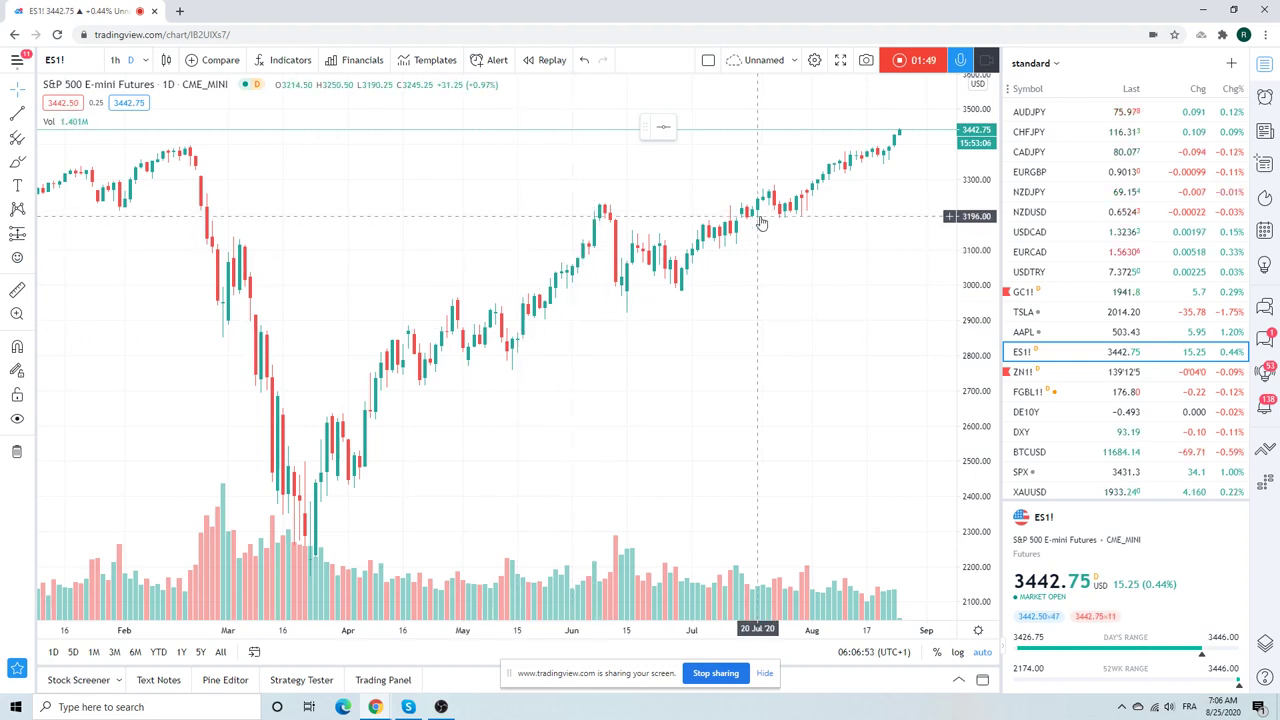
{"action": "scroll", "coordinate": [760, 222], "scroll_direction": "down", "scroll_amount": 2}
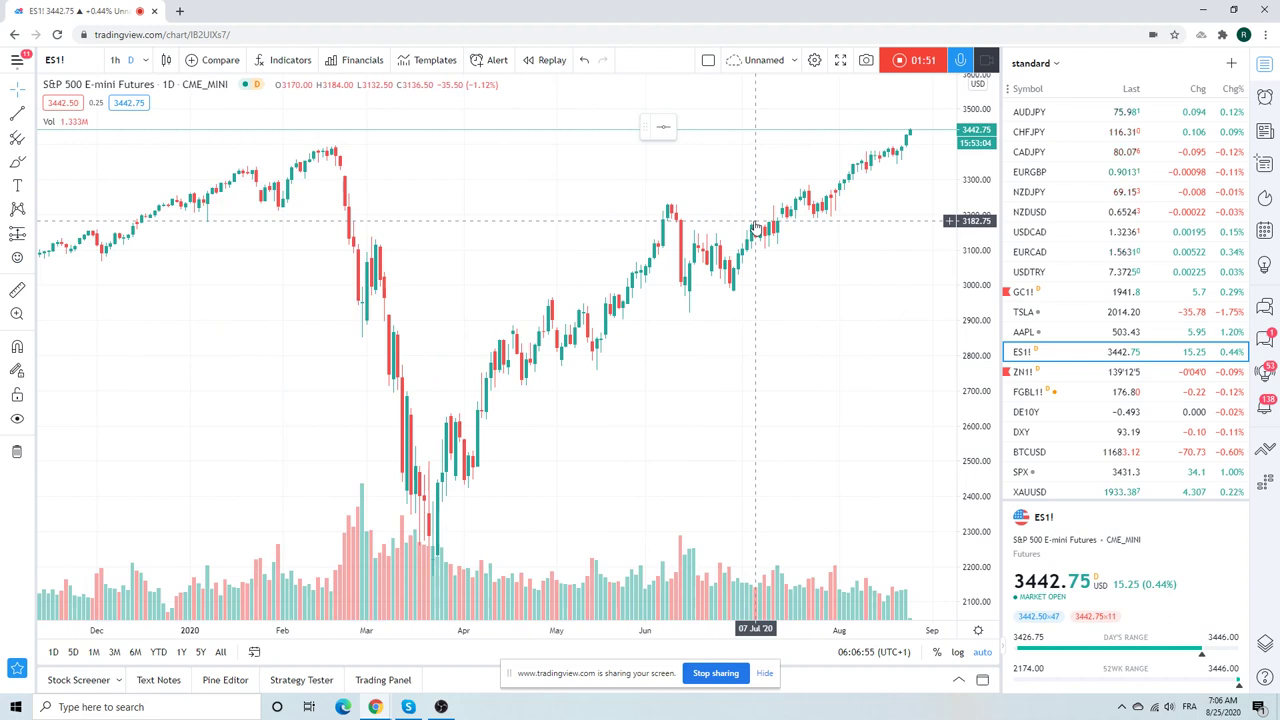
Load the GC1! Gold Futures (COMEX) daily chart from the watchlist
{"action": "left_click", "coordinate": [1027, 293]}
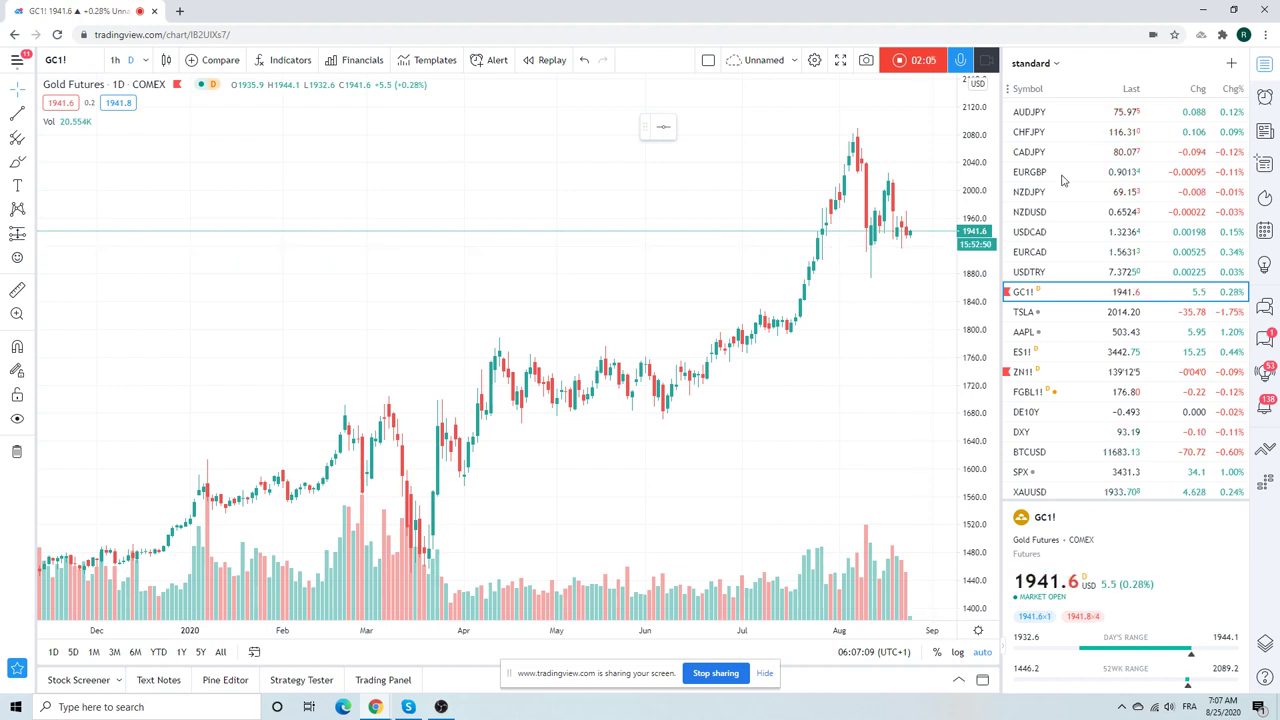
{"action": "scroll", "coordinate": [1105, 285], "scroll_direction": "up", "scroll_amount": 2}
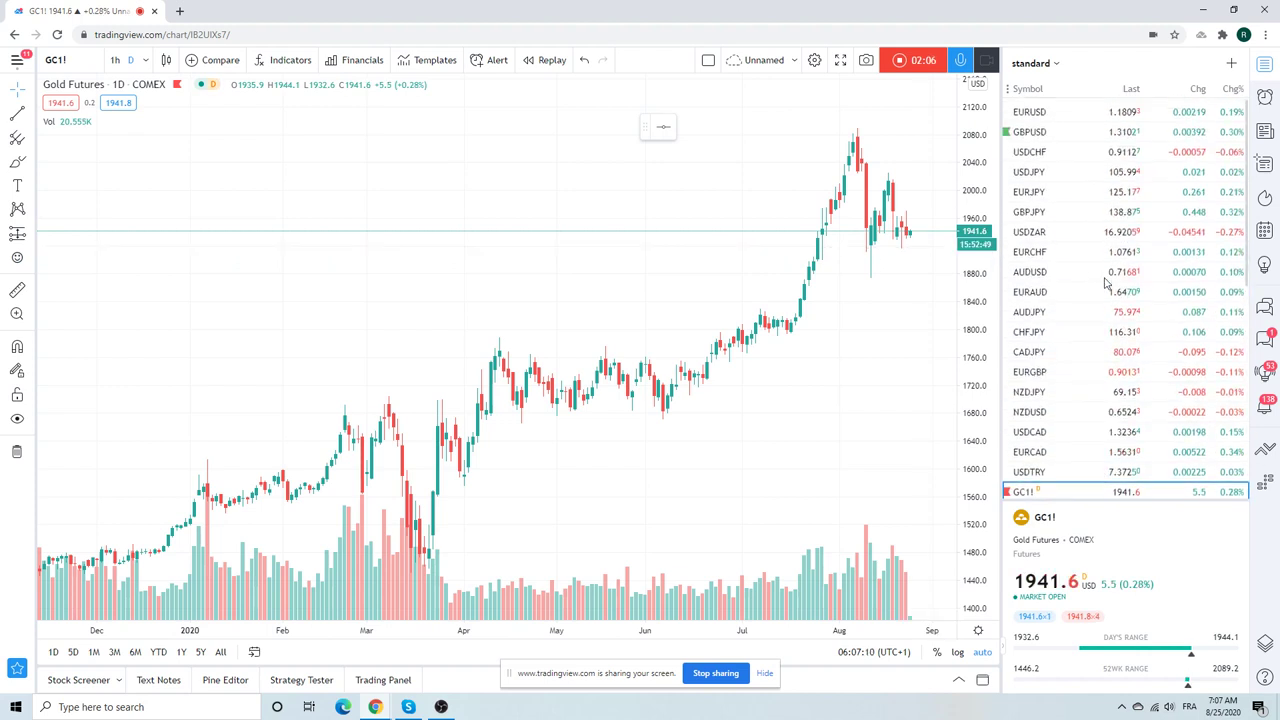
Display the GBPUSD daily chart (FXCM), zooming out and back in
{"action": "left_click", "coordinate": [1053, 133]}
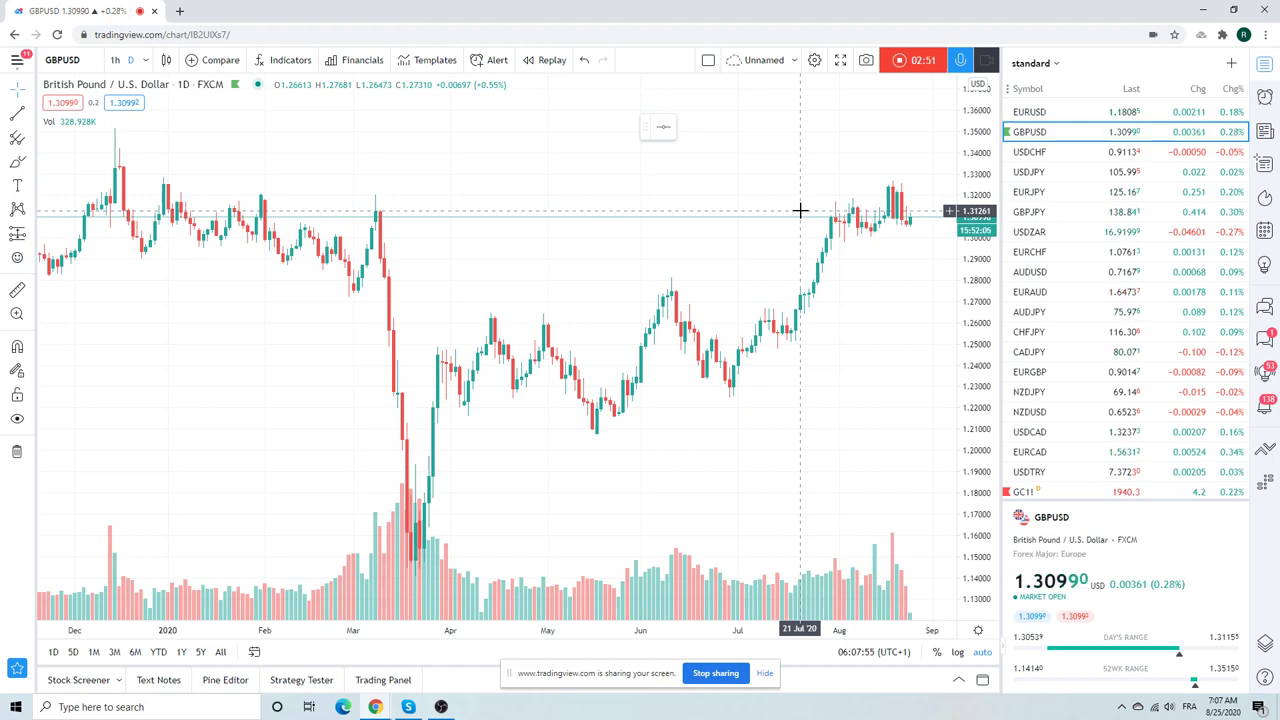
{"action": "scroll", "coordinate": [760, 220], "scroll_direction": "down", "scroll_amount": 2}
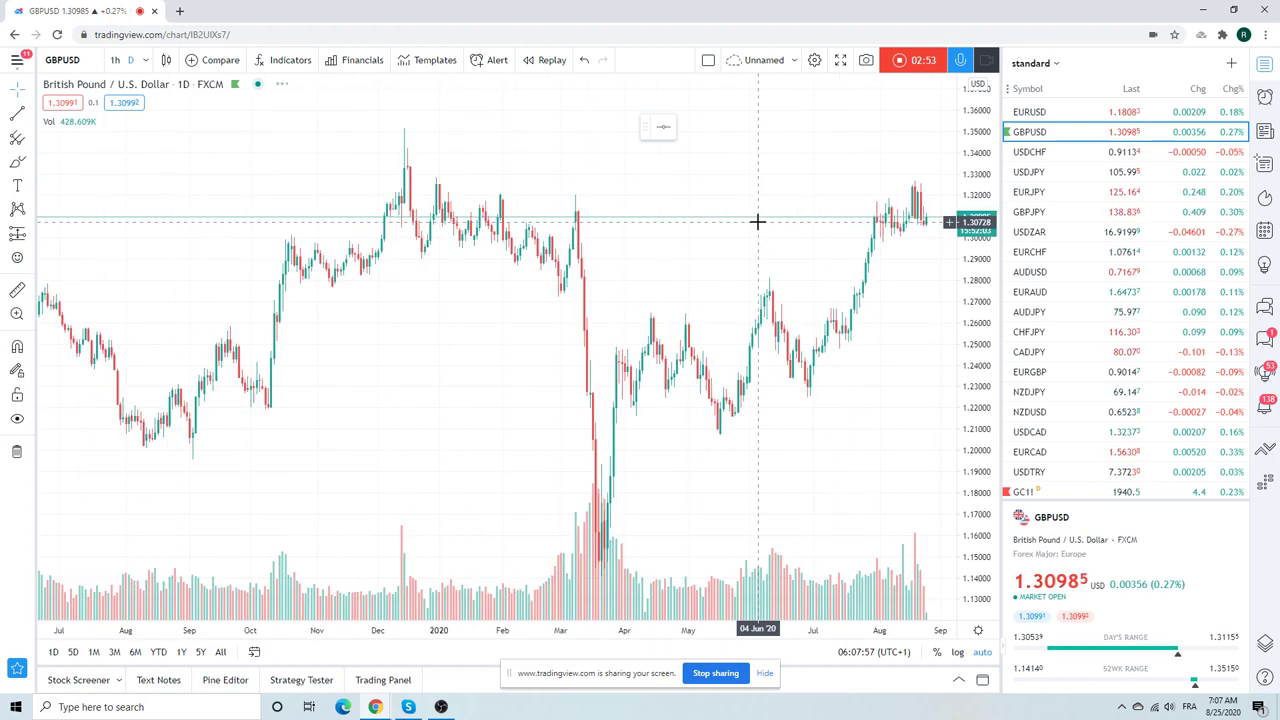
{"action": "scroll", "coordinate": [757, 221], "scroll_direction": "up", "scroll_amount": 3}
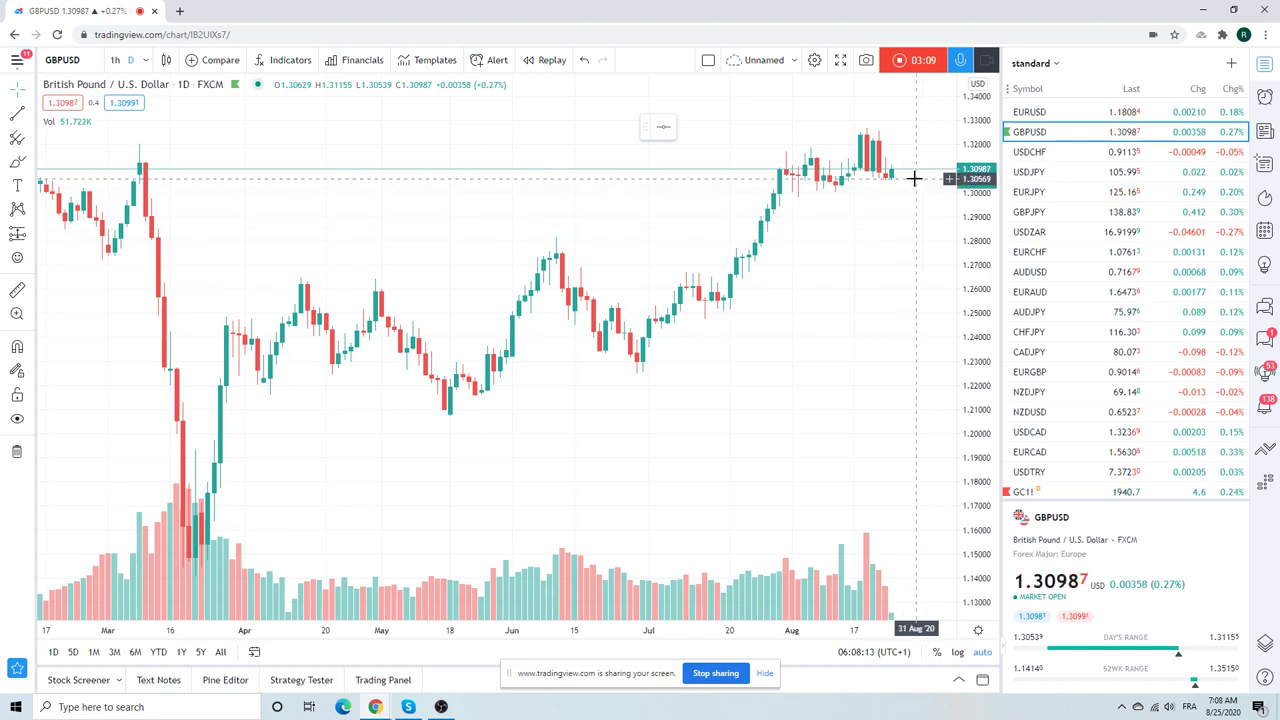
Step through the GBPJPY, EURUSD, USDCHF and USDJPY daily charts, ending on USDZAR
{"action": "left_click", "coordinate": [1050, 214]}
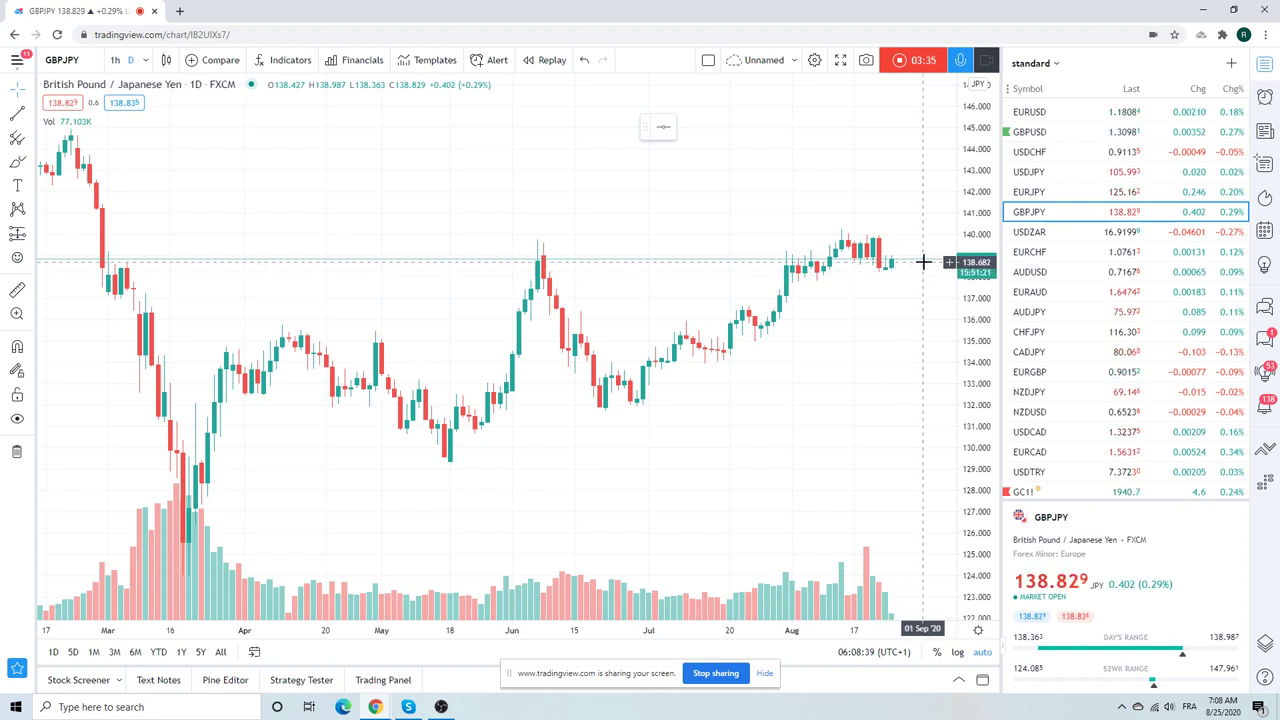
{"action": "left_click", "coordinate": [1025, 112]}
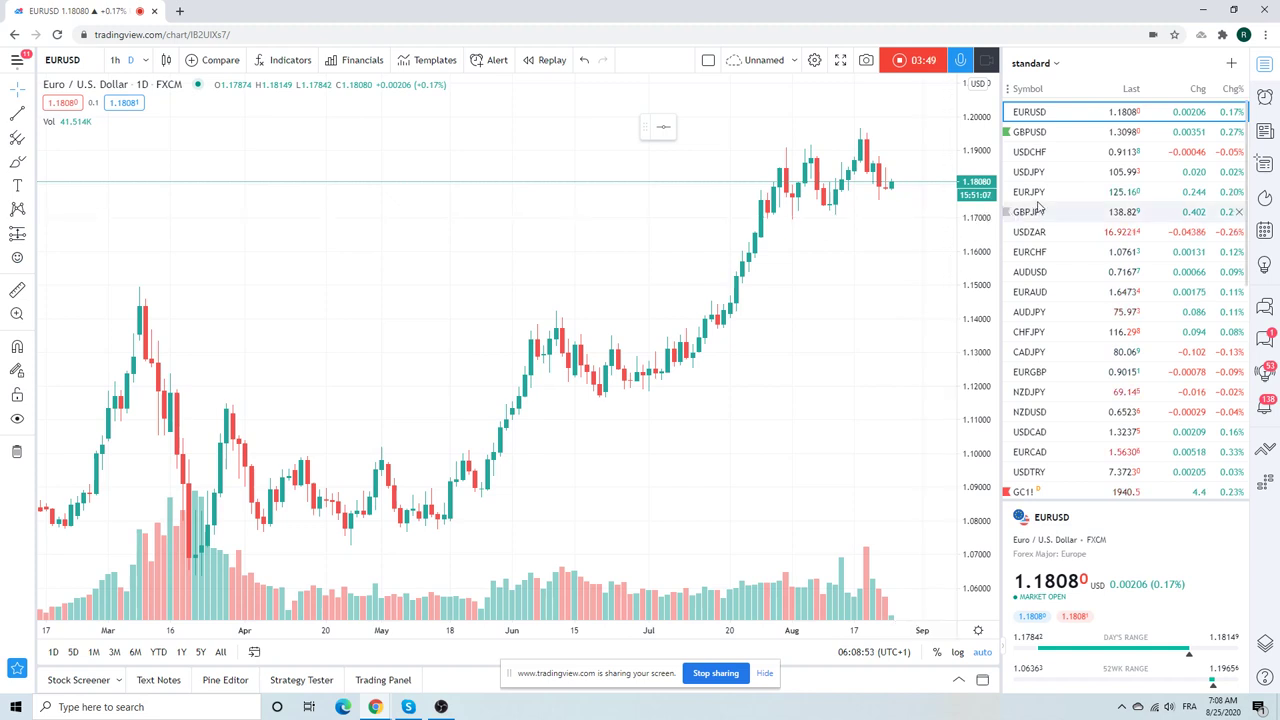
{"action": "left_click", "coordinate": [1036, 154]}
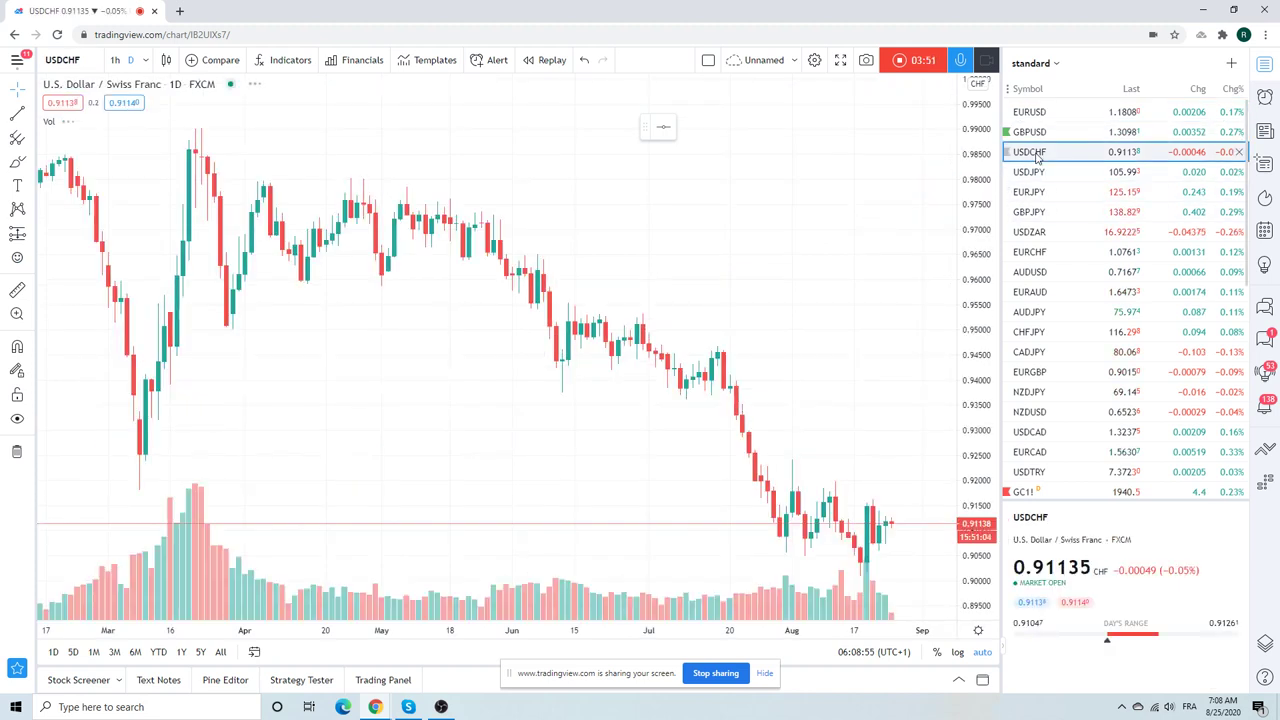
{"action": "left_click", "coordinate": [1036, 174]}
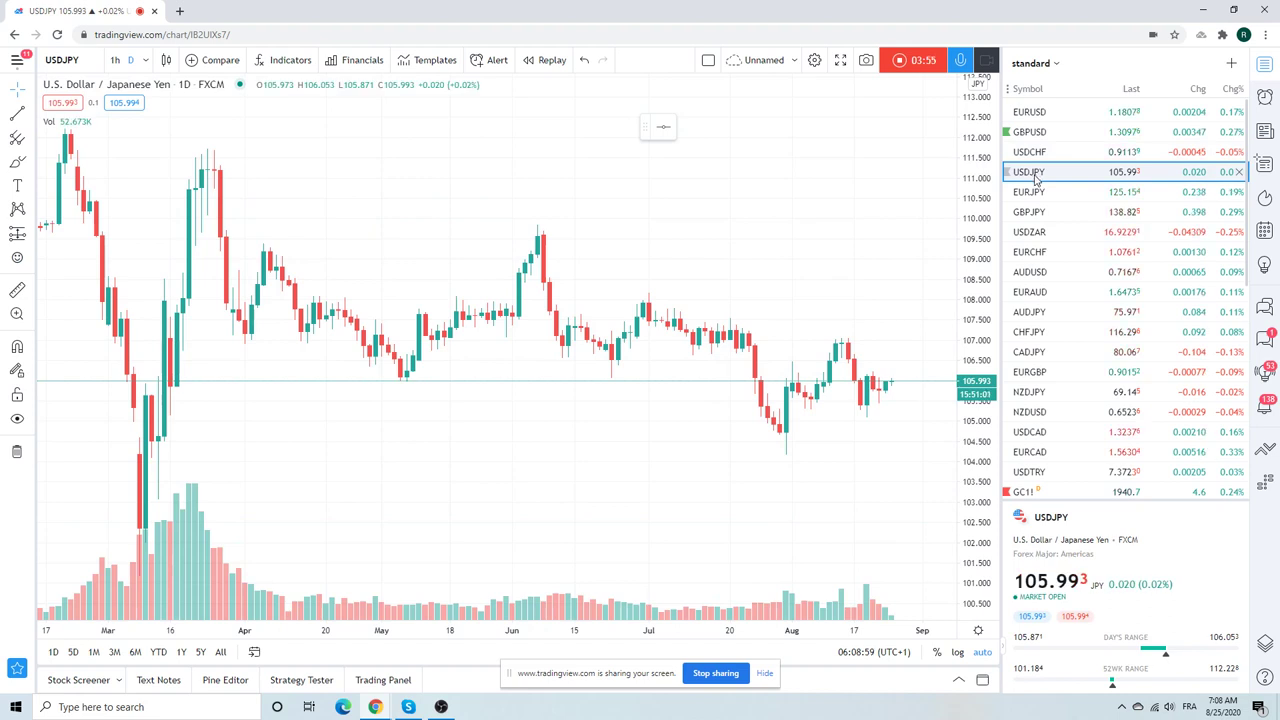
{"action": "left_click", "coordinate": [1036, 232]}
Page through the AUDUSD, EURAUD, AUDJPY and NZDUSD daily charts
{"action": "scroll", "coordinate": [886, 220], "scroll_direction": "down", "scroll_amount": 2}
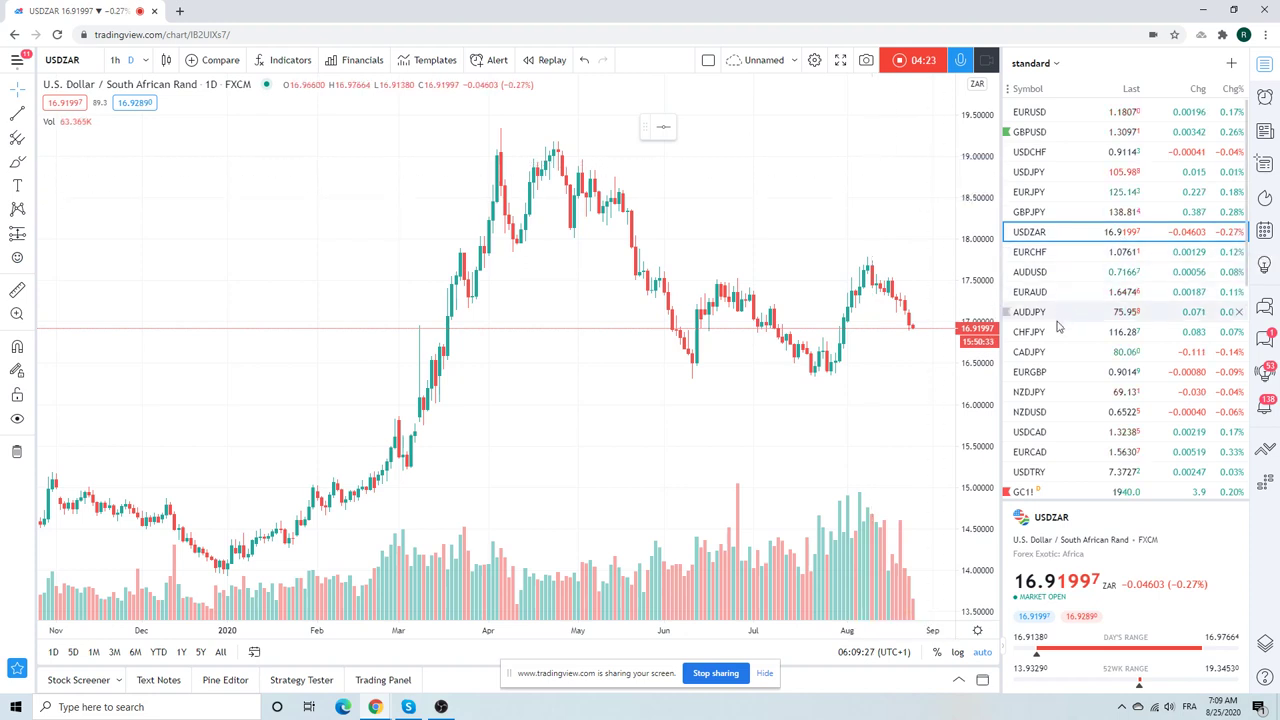
{"action": "left_click", "coordinate": [1030, 272]}
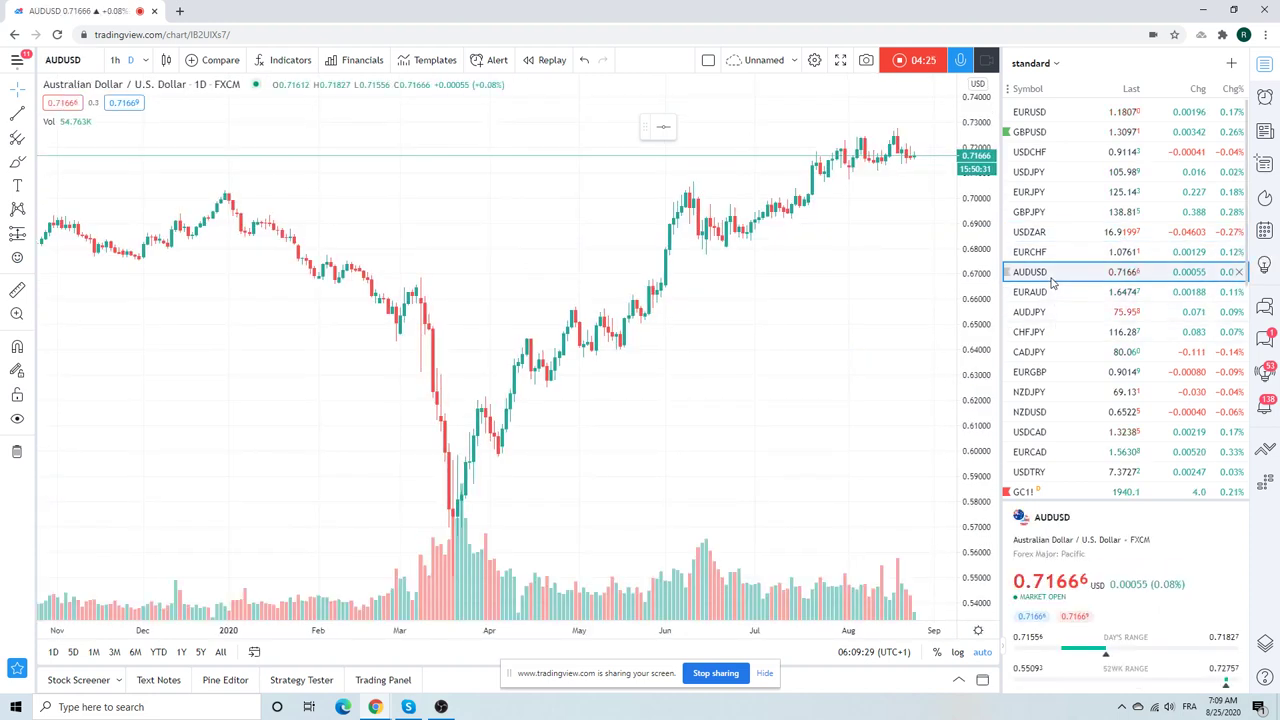
{"action": "left_click", "coordinate": [1050, 291]}
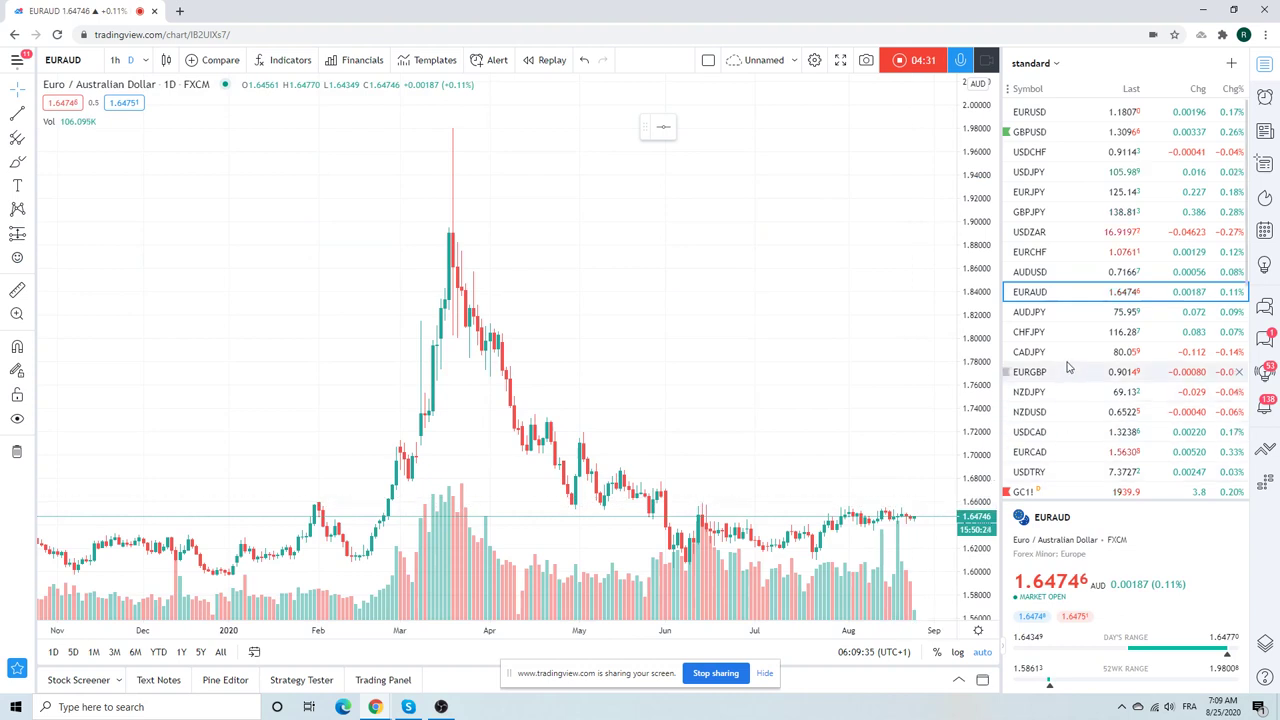
{"action": "left_click", "coordinate": [1046, 316]}
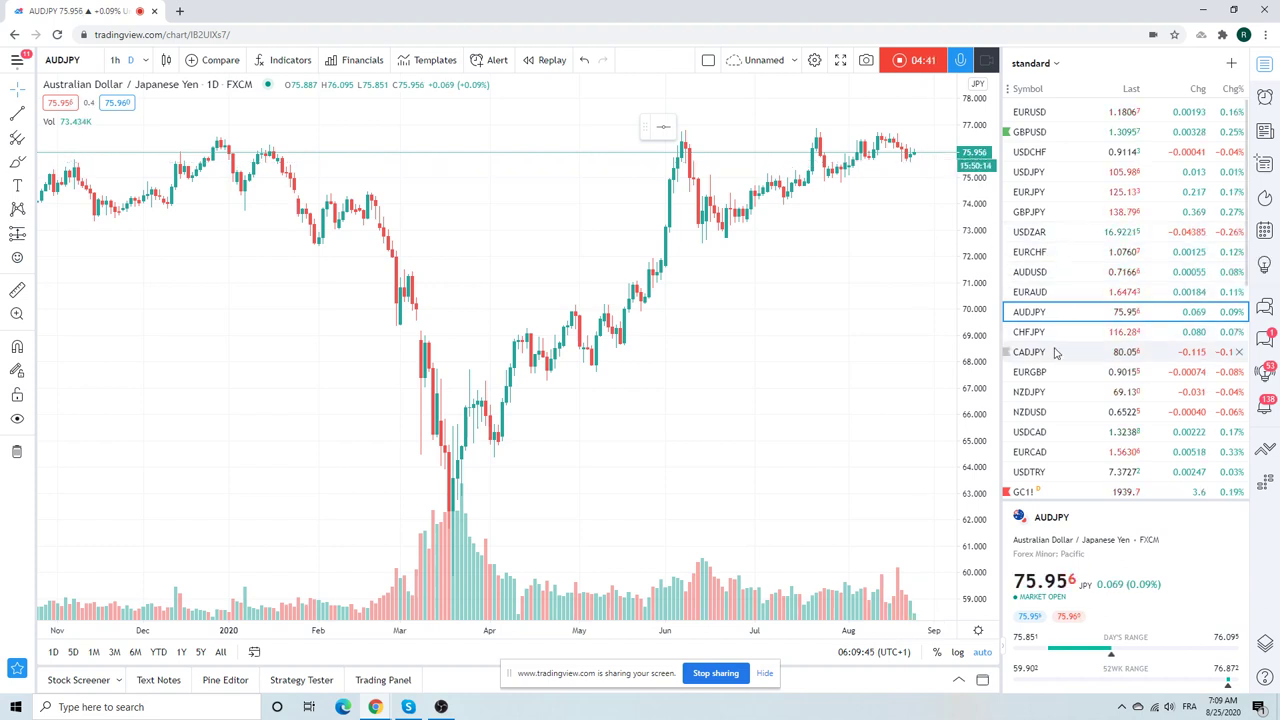
{"action": "left_click", "coordinate": [1040, 414]}
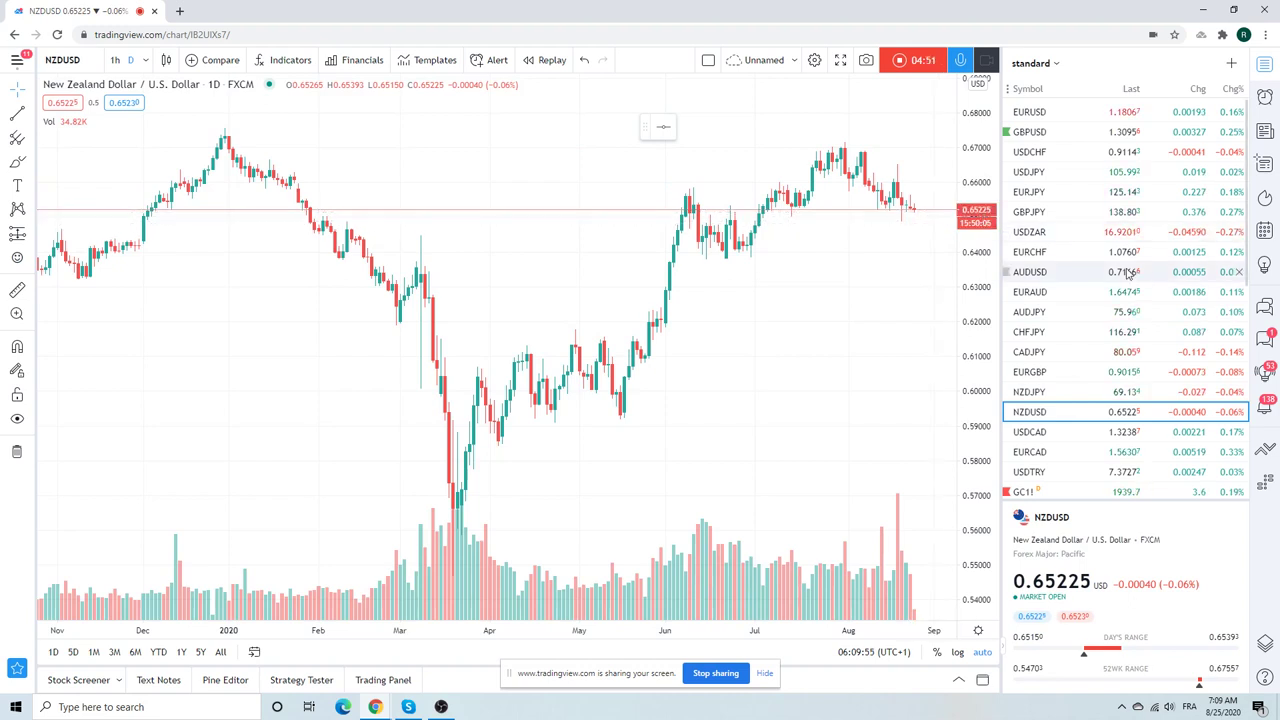
Bring up the USDCAD daily chart and zoom over its recent candles
{"action": "scroll", "coordinate": [1130, 272], "scroll_direction": "down", "scroll_amount": 1}
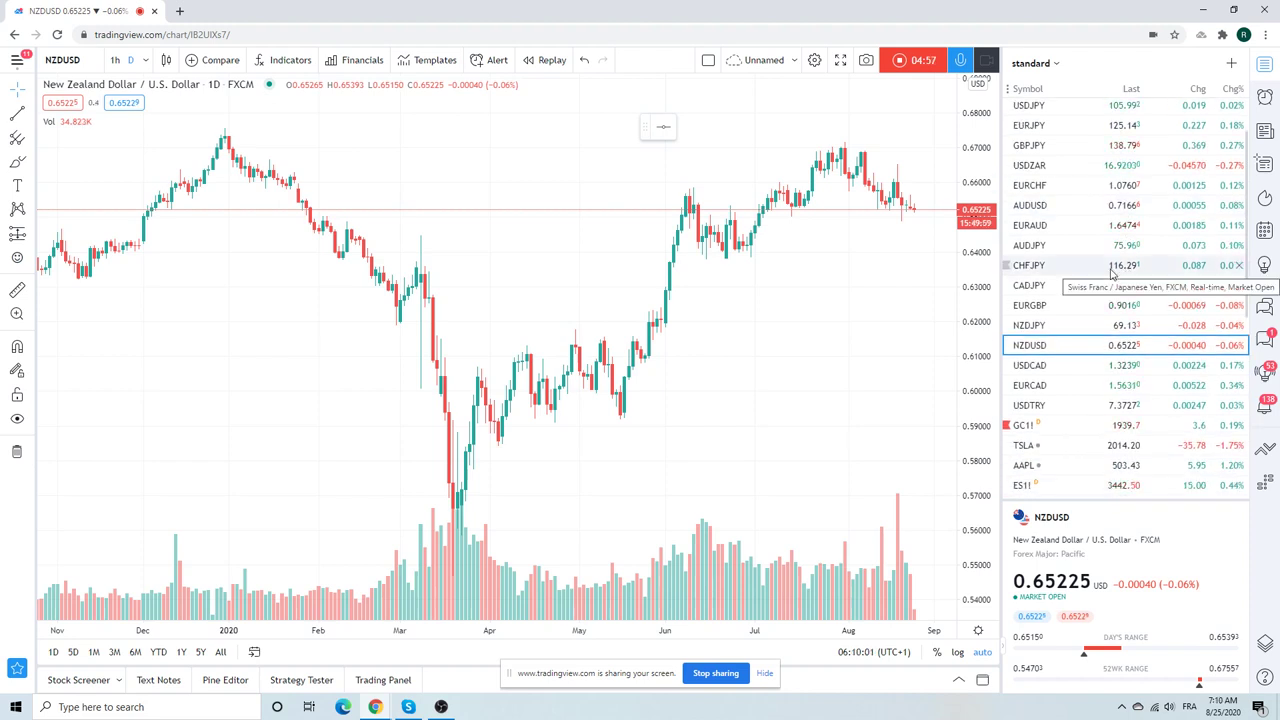
{"action": "left_click", "coordinate": [1030, 365]}
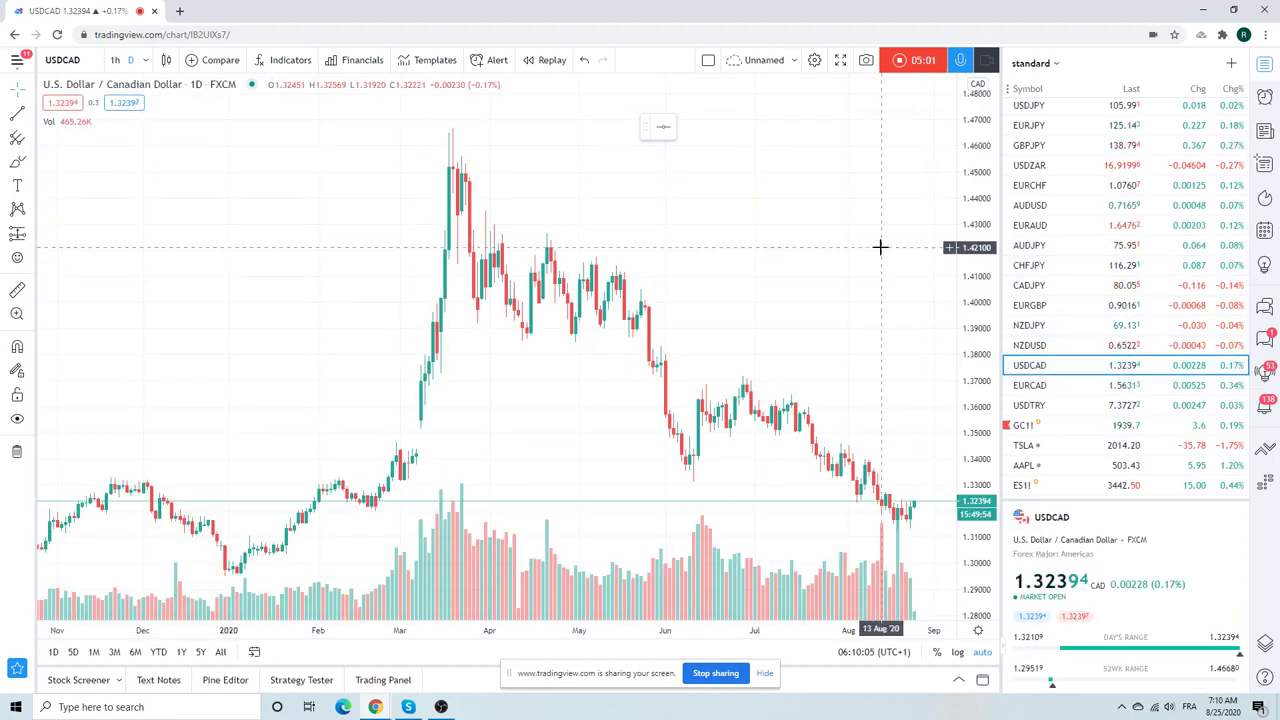
{"action": "scroll", "coordinate": [788, 271], "scroll_direction": "up", "scroll_amount": 5}
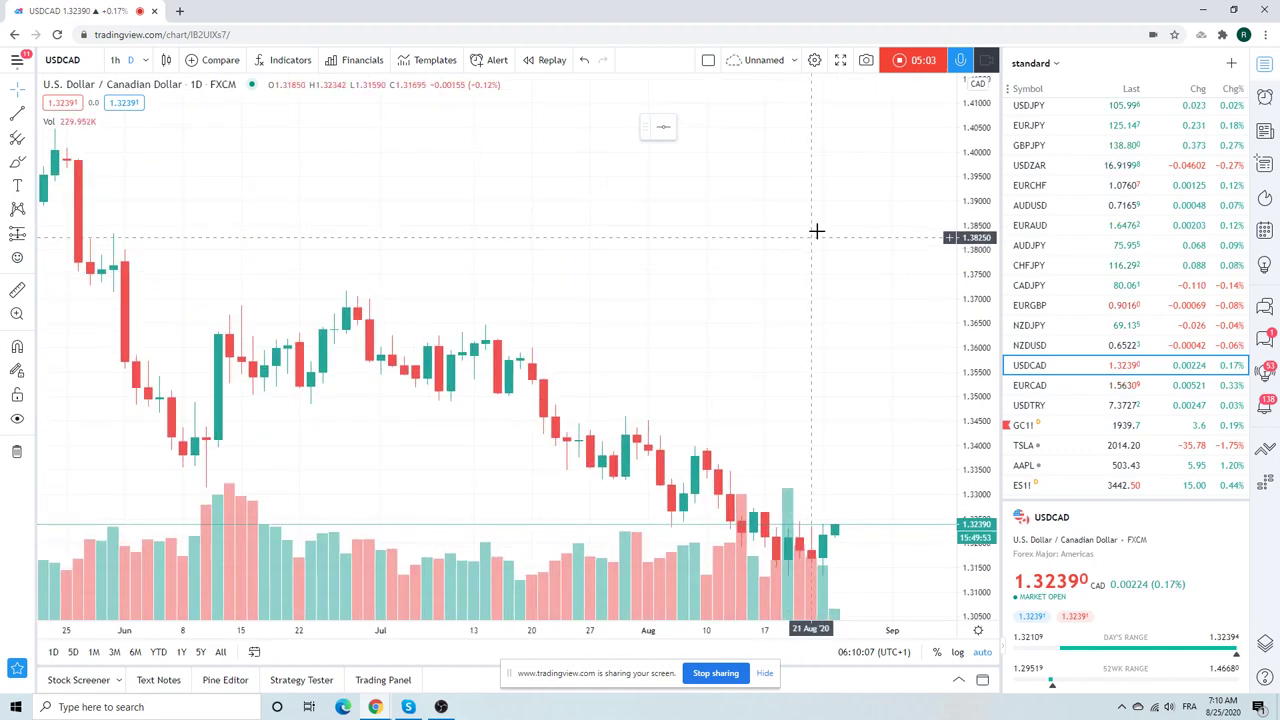
{"action": "scroll", "coordinate": [860, 215], "scroll_direction": "down", "scroll_amount": 4}
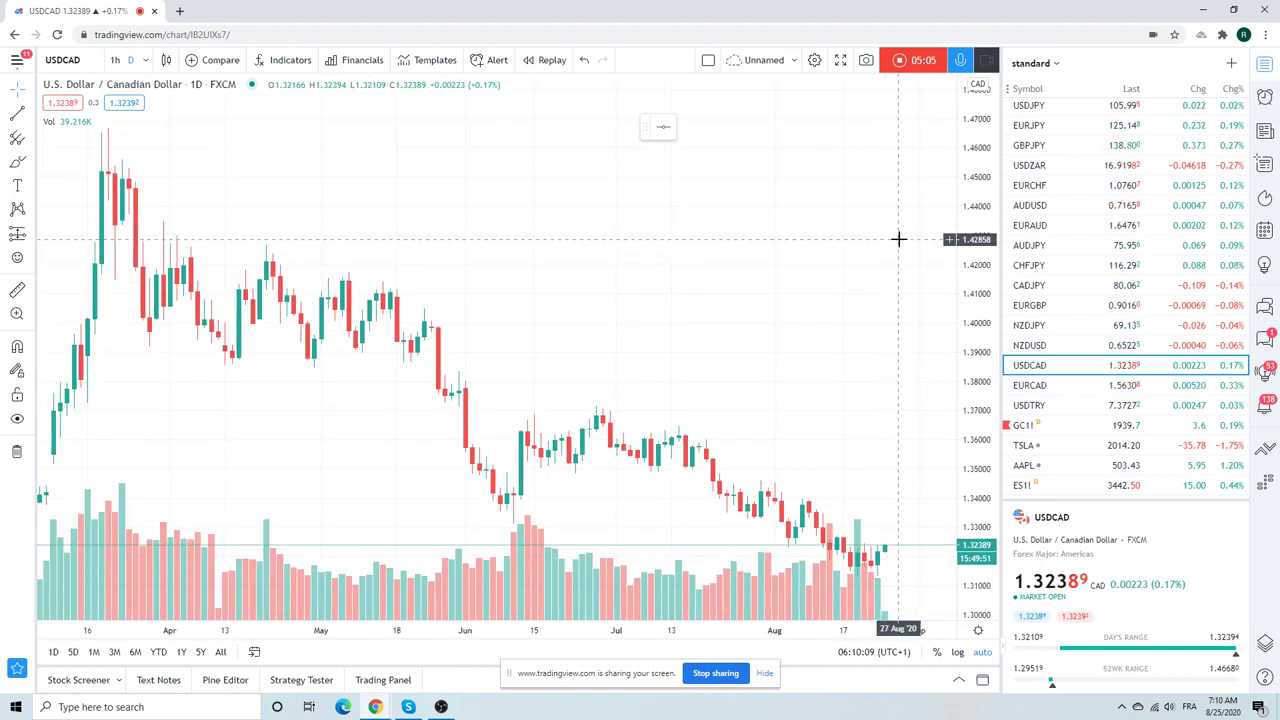
{"action": "scroll", "coordinate": [898, 239], "scroll_direction": "up", "scroll_amount": 2}
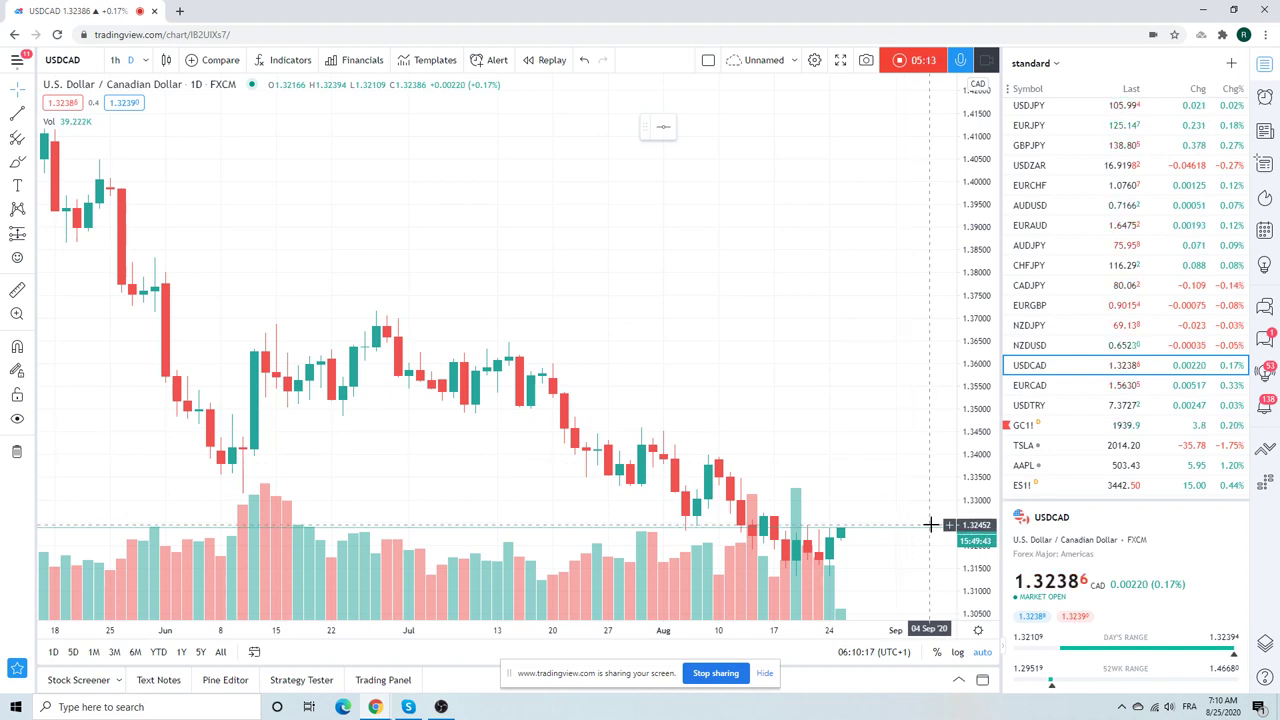
{"action": "scroll", "coordinate": [889, 394], "scroll_direction": "down", "scroll_amount": 2}
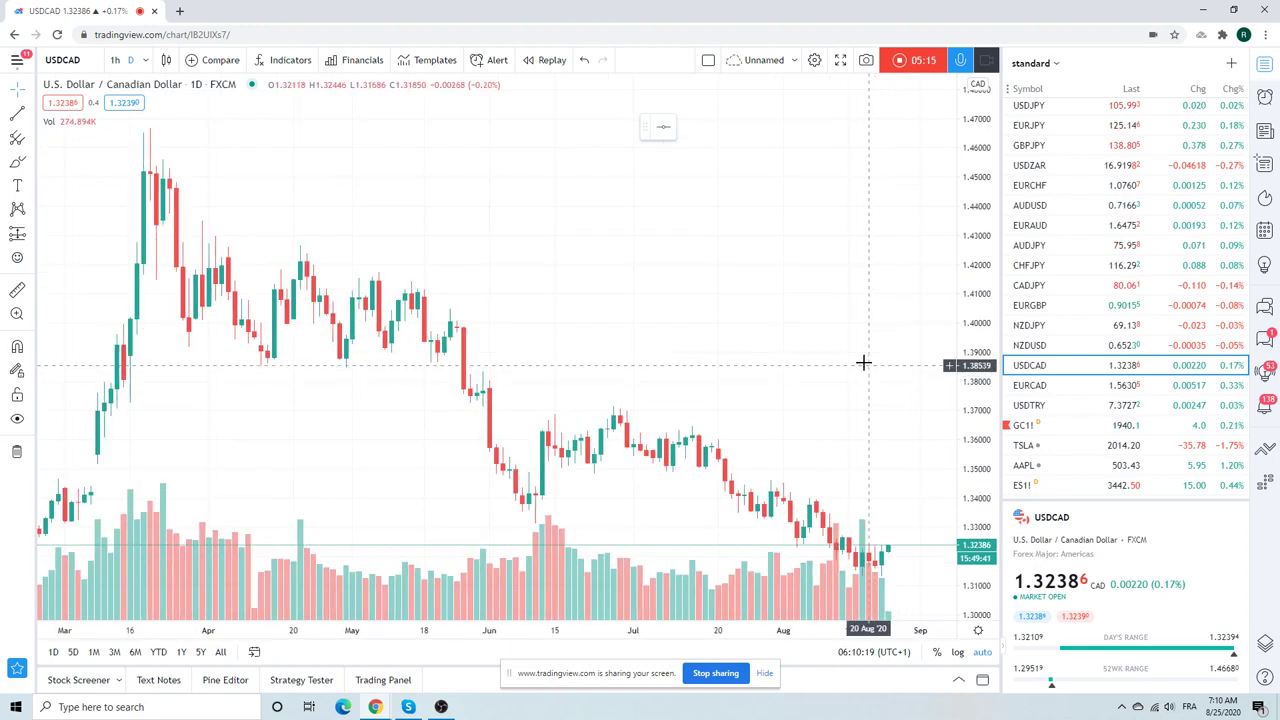
Hide the volume indicator on the USDCAD chart
{"action": "right_click", "coordinate": [769, 598]}
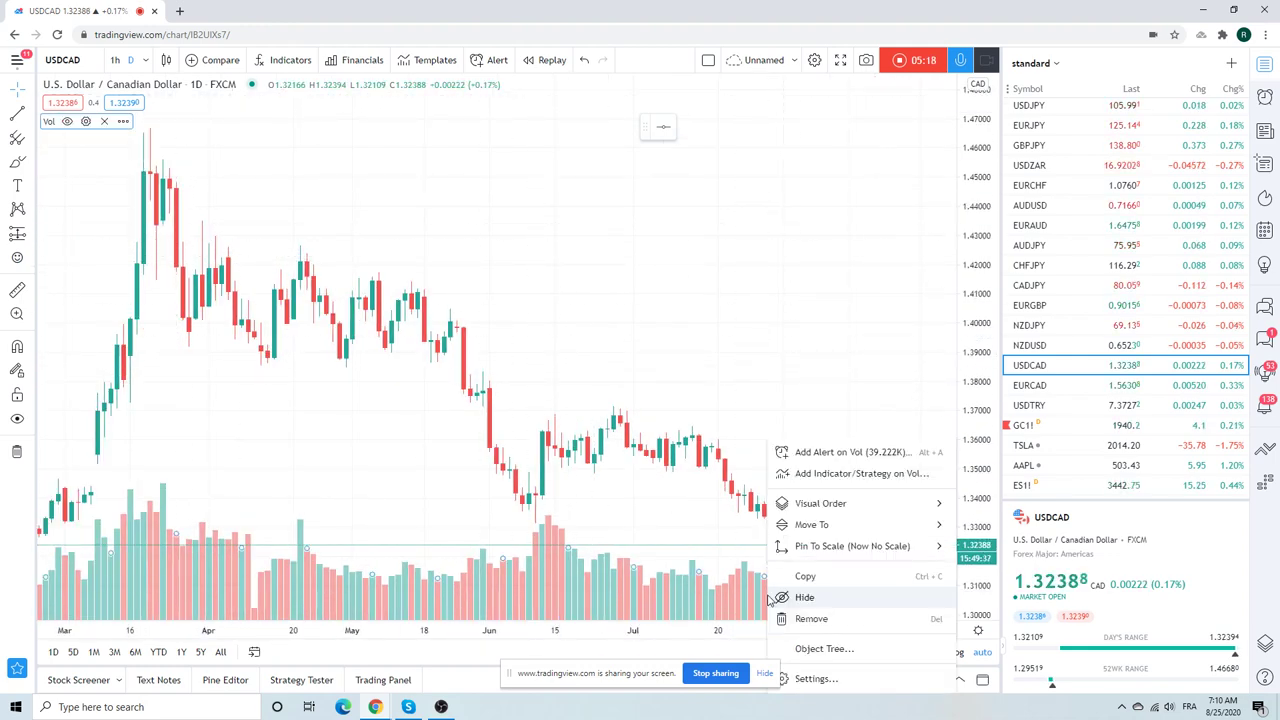
{"action": "left_click", "coordinate": [843, 597]}
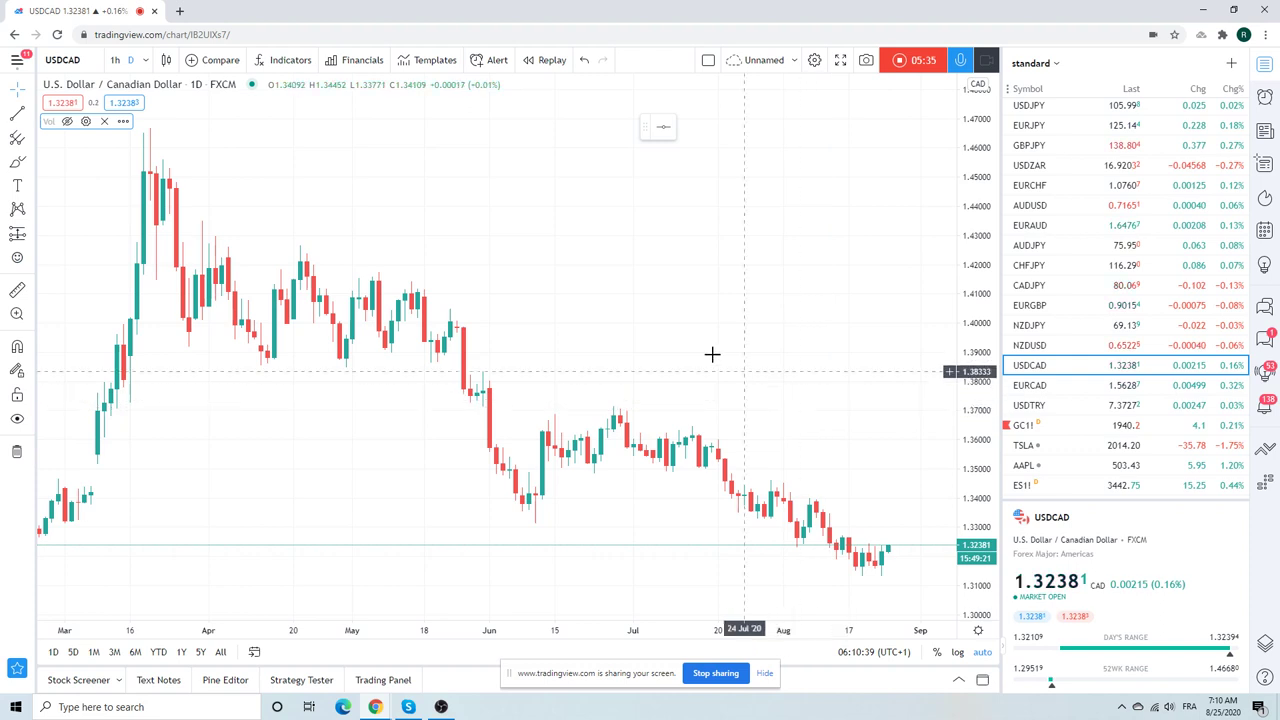
Draw an extended line from the 19 Mar high through the 06 Jul high
{"action": "left_click", "coordinate": [30, 116]}
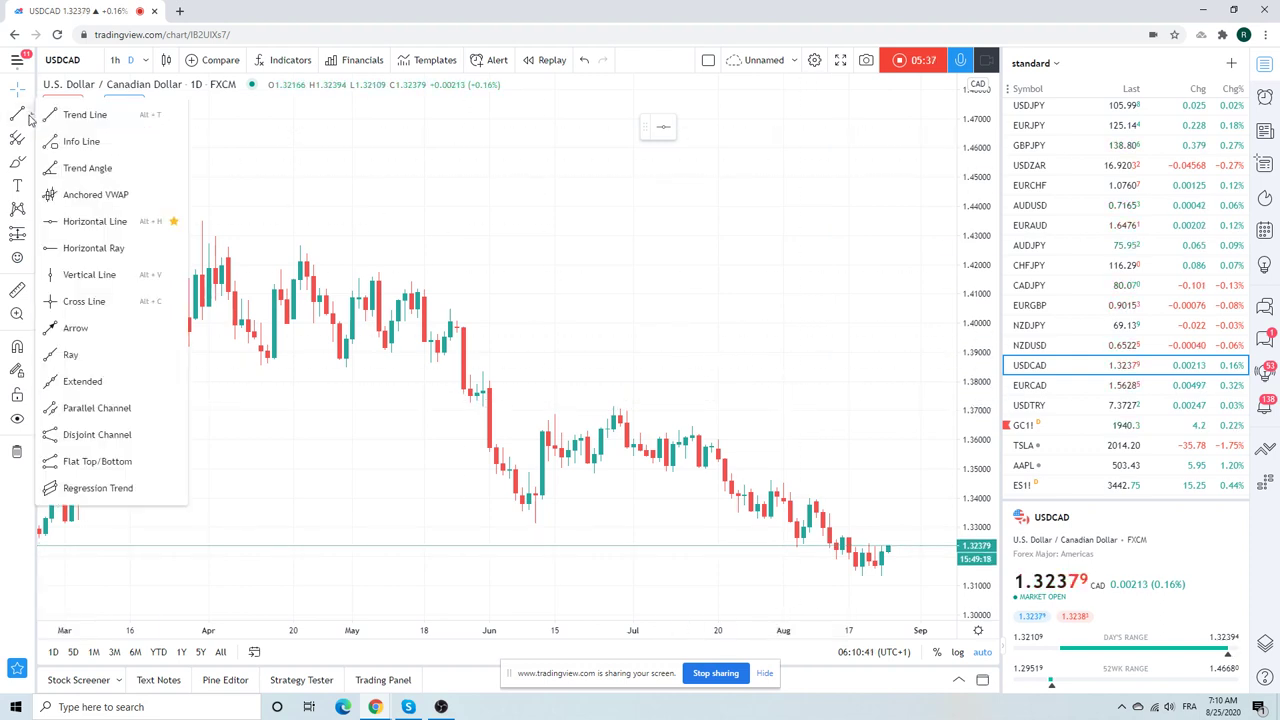
{"action": "left_click", "coordinate": [106, 384]}
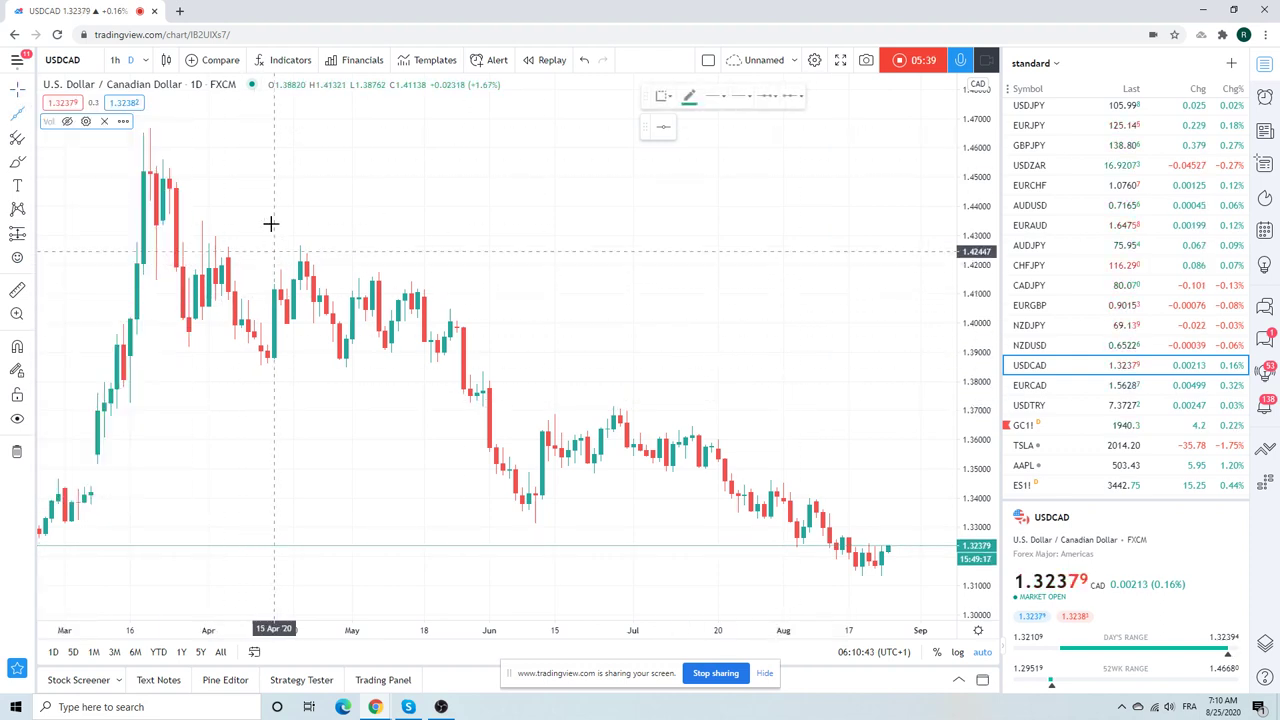
{"action": "left_click", "coordinate": [150, 128]}
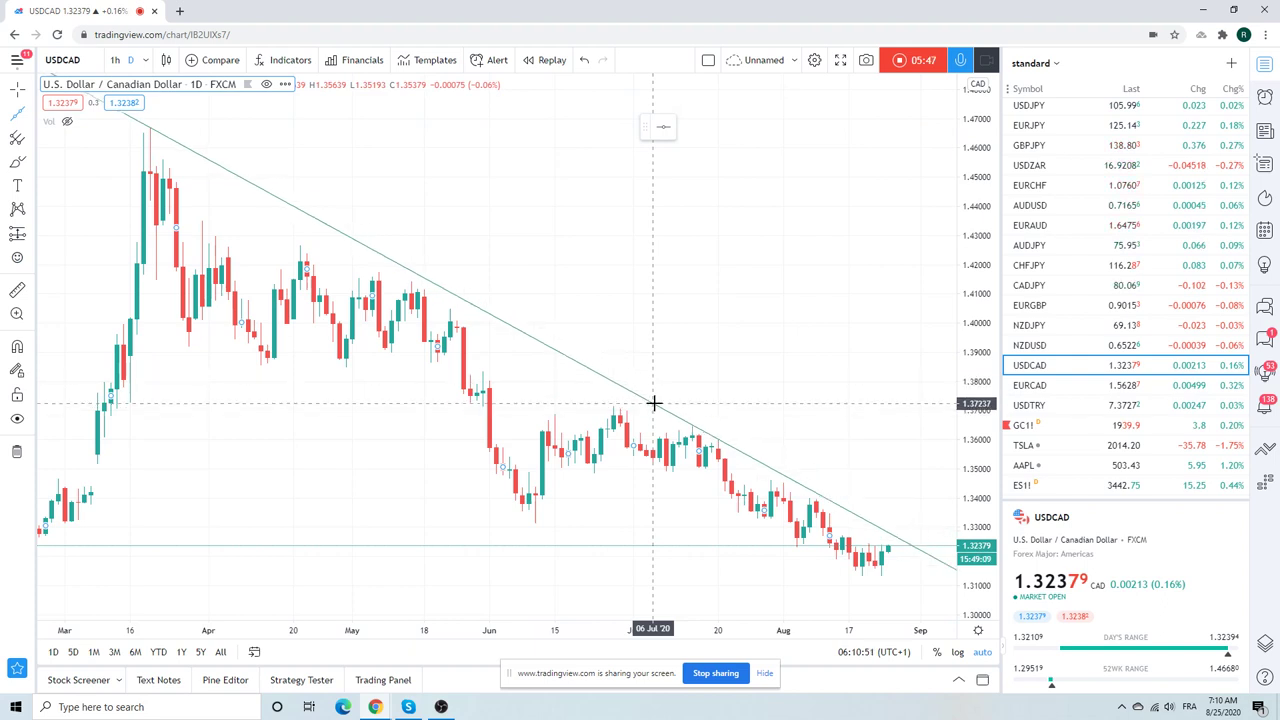
{"action": "left_click", "coordinate": [653, 403]}
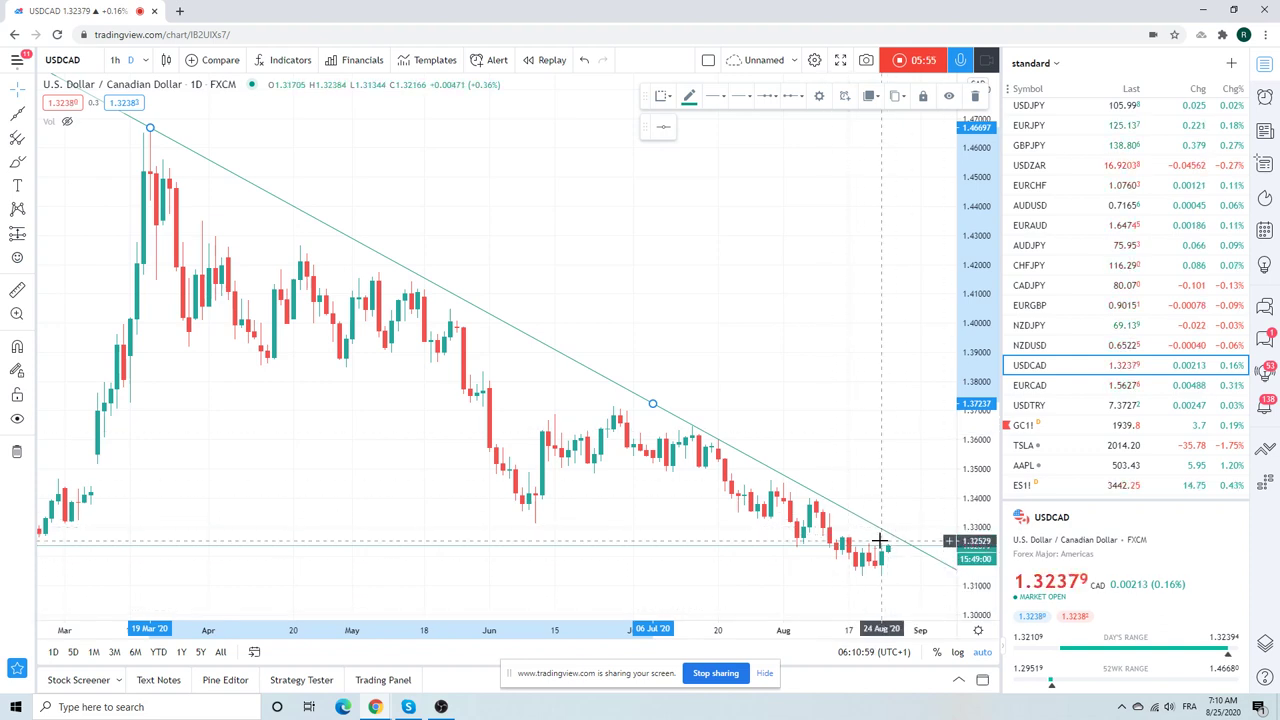
{"action": "left_click", "coordinate": [146, 62]}
Change the USDCAD chart interval to 4 hours
{"action": "left_click", "coordinate": [230, 435]}
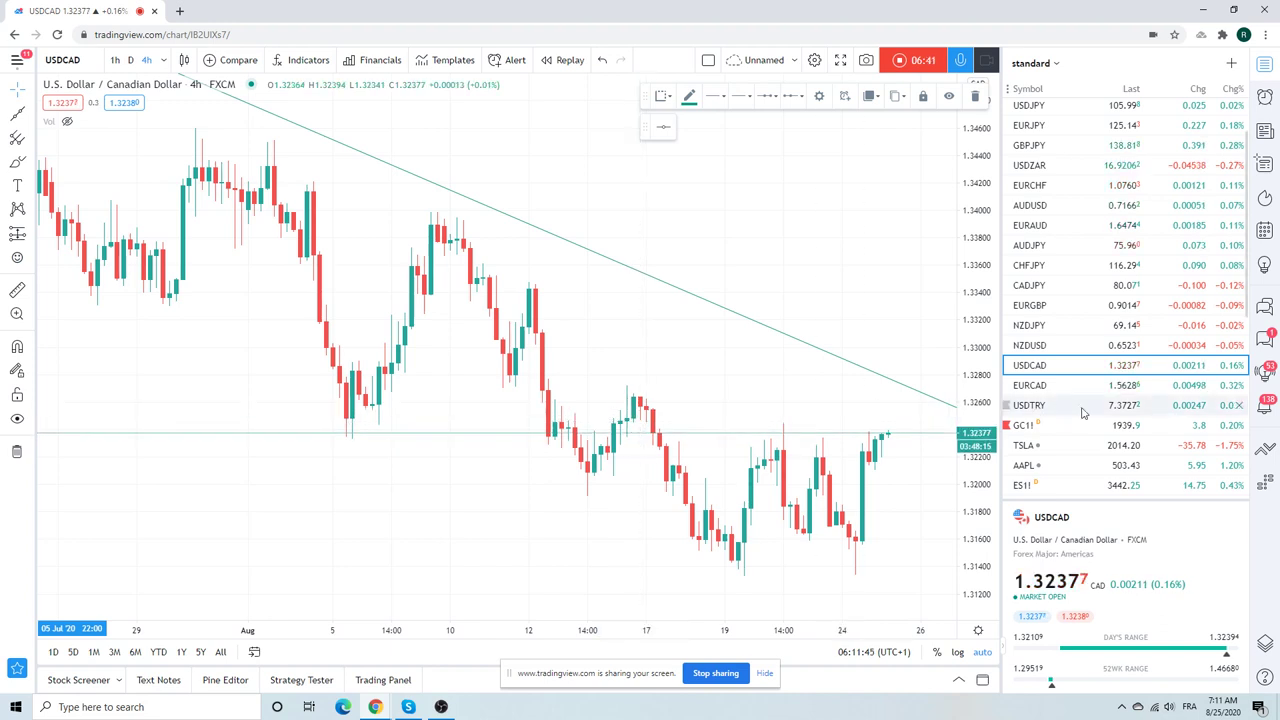
{"action": "scroll", "coordinate": [1080, 375], "scroll_direction": "down", "scroll_amount": 1}
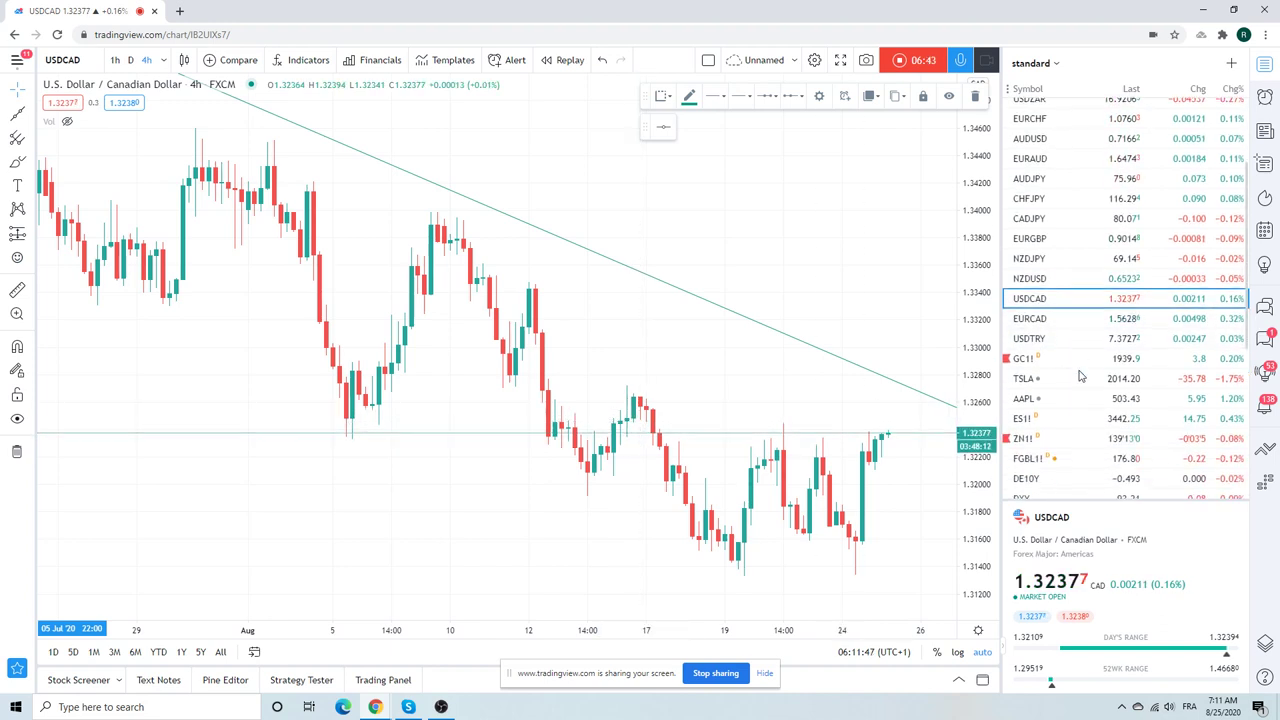
View TSLA on daily candles, then switch to the AAPL Apple Inc daily chart
{"action": "left_click", "coordinate": [1045, 385]}
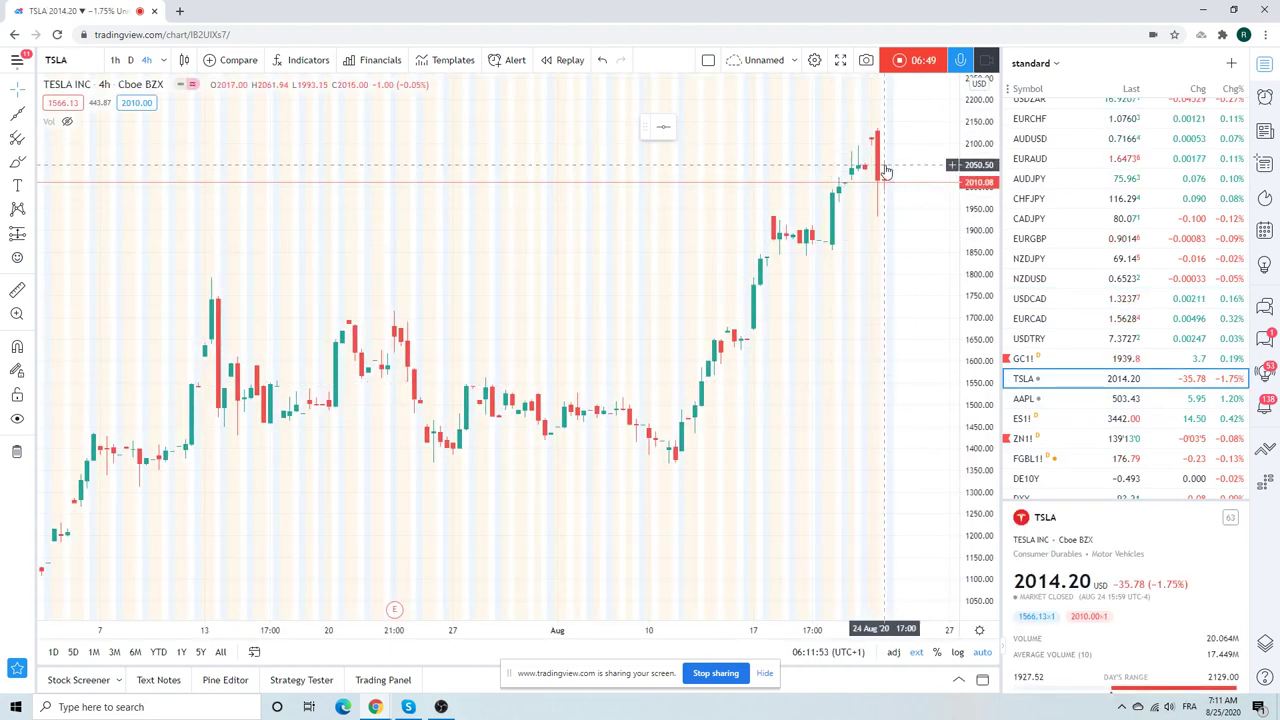
{"action": "left_click", "coordinate": [130, 60]}
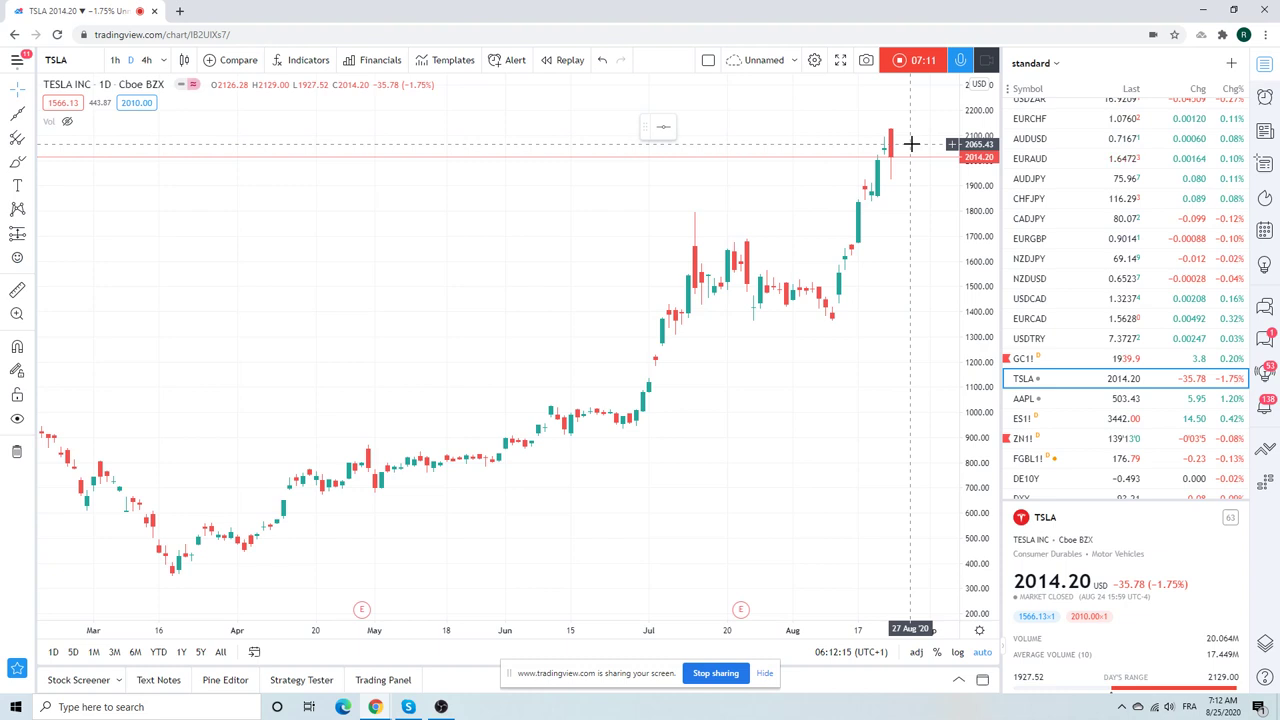
{"action": "left_click", "coordinate": [1052, 403]}
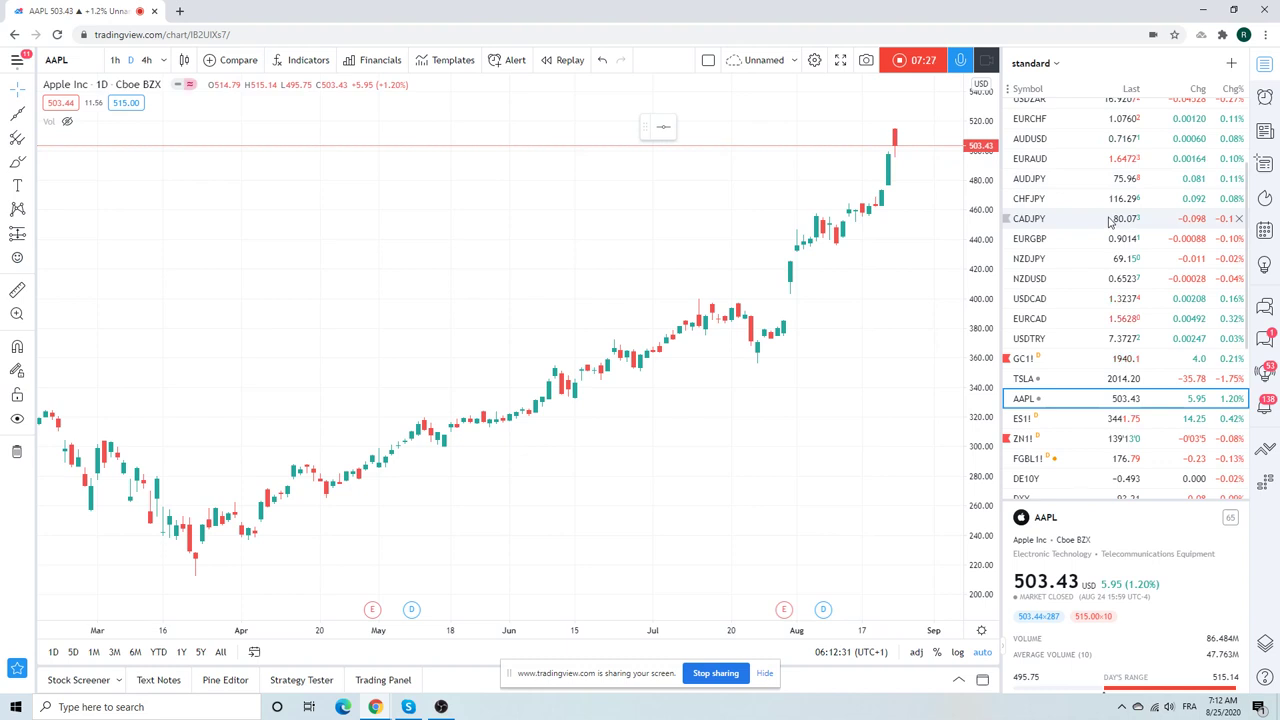
Load the BTCUSD Bitcoin / U.S. Dollar daily chart on Coinbase from the watchlist
{"action": "scroll", "coordinate": [1108, 225], "scroll_direction": "down", "scroll_amount": 3}
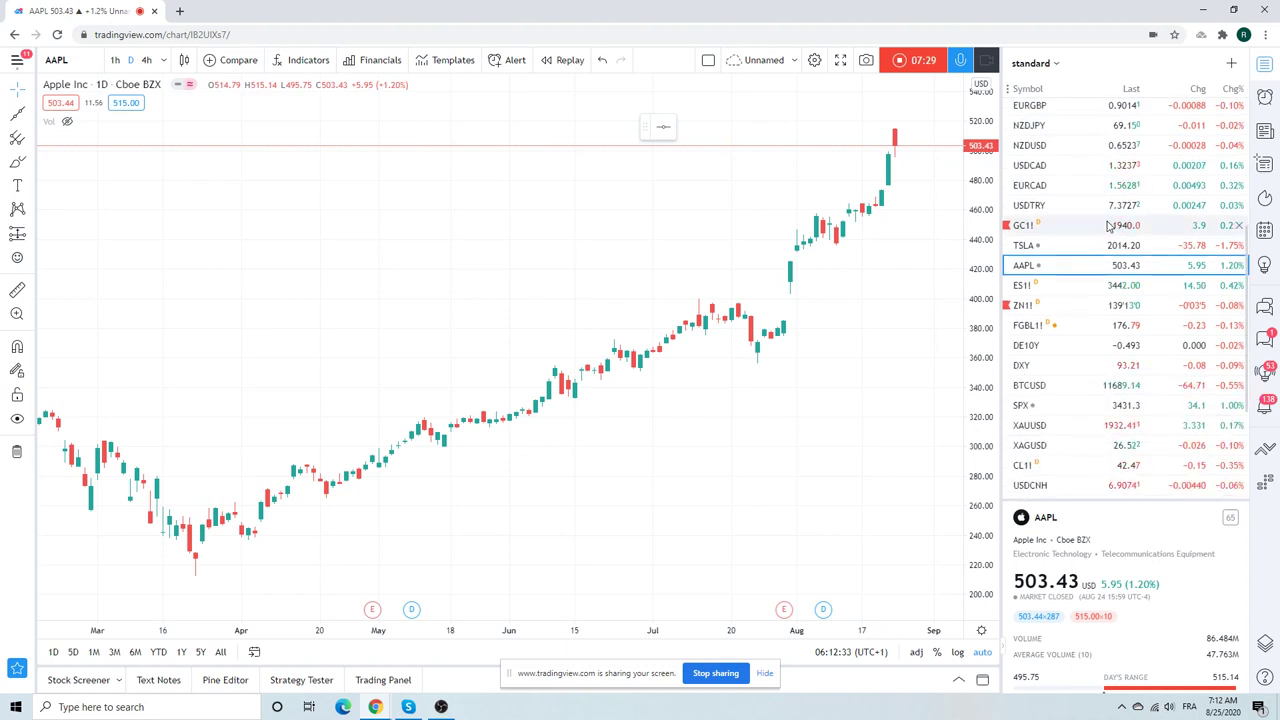
{"action": "left_click", "coordinate": [1057, 388]}
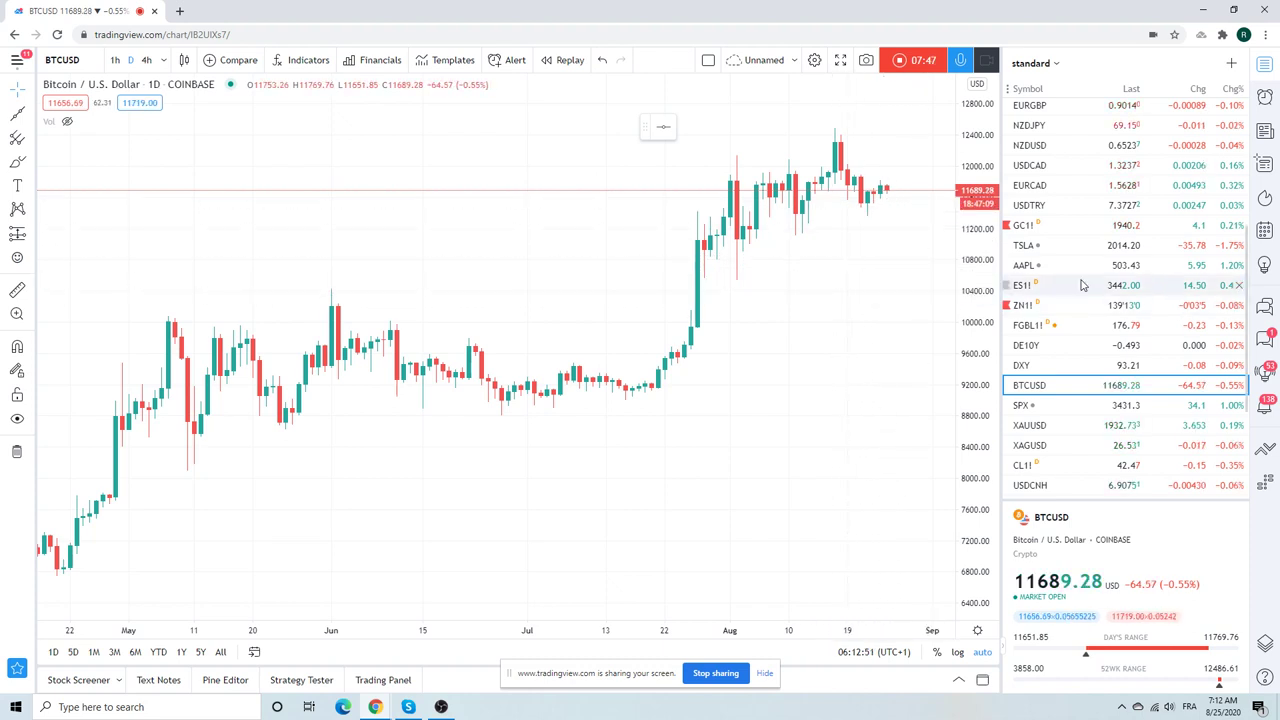
{"action": "scroll", "coordinate": [1081, 285], "scroll_direction": "down", "scroll_amount": 3}
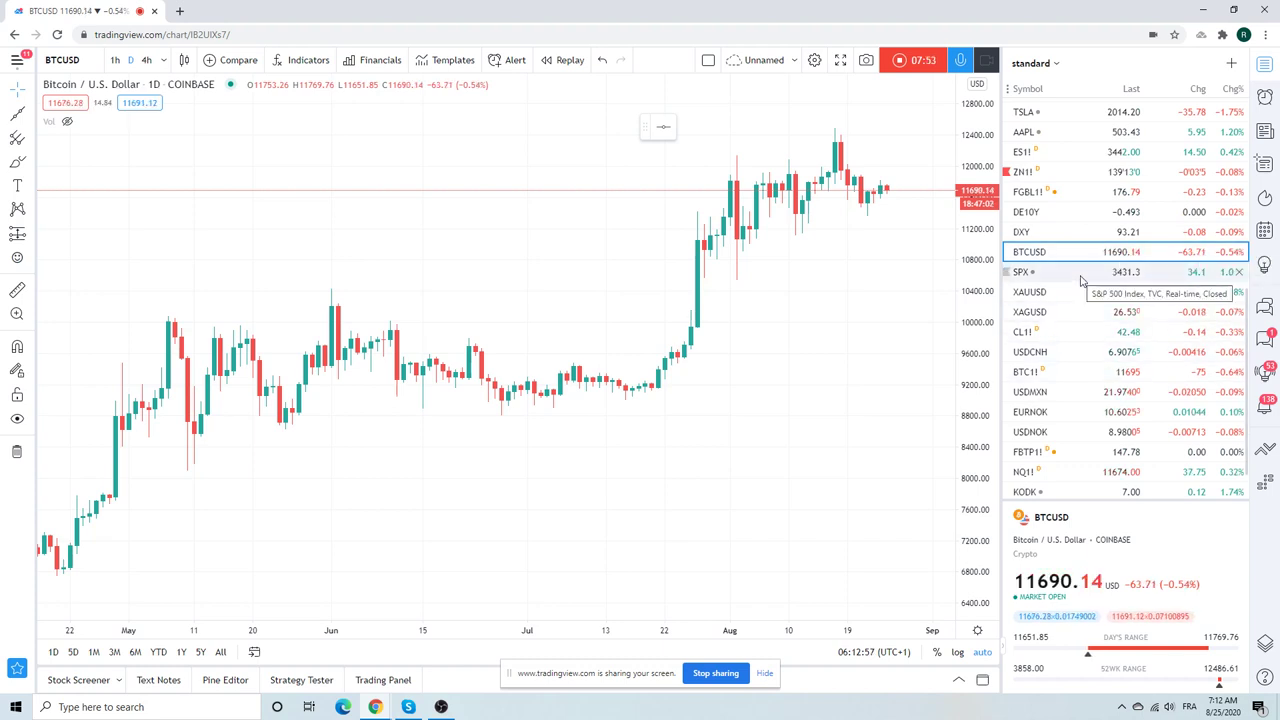
{"action": "scroll", "coordinate": [1080, 280], "scroll_direction": "down", "scroll_amount": 2}
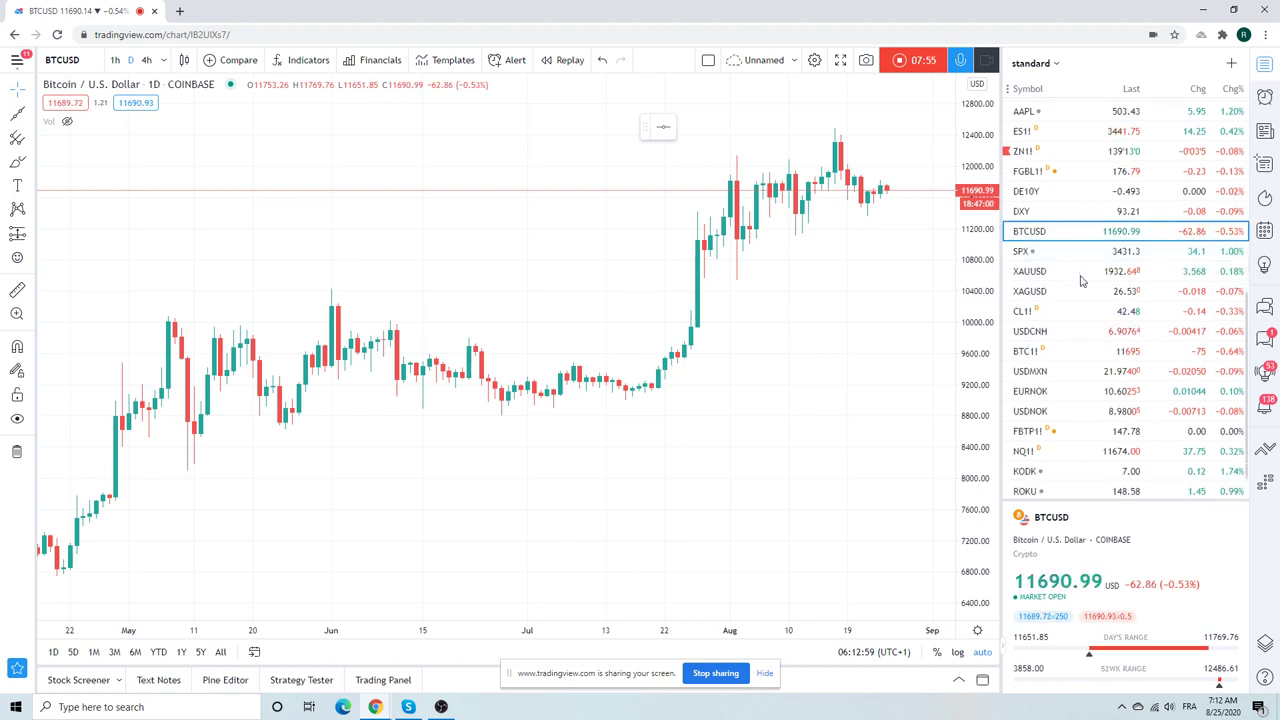
Review the FBTP1! Euro-BTP futures daily chart, then stop recording to preview the video idea
{"action": "left_click", "coordinate": [1035, 401]}
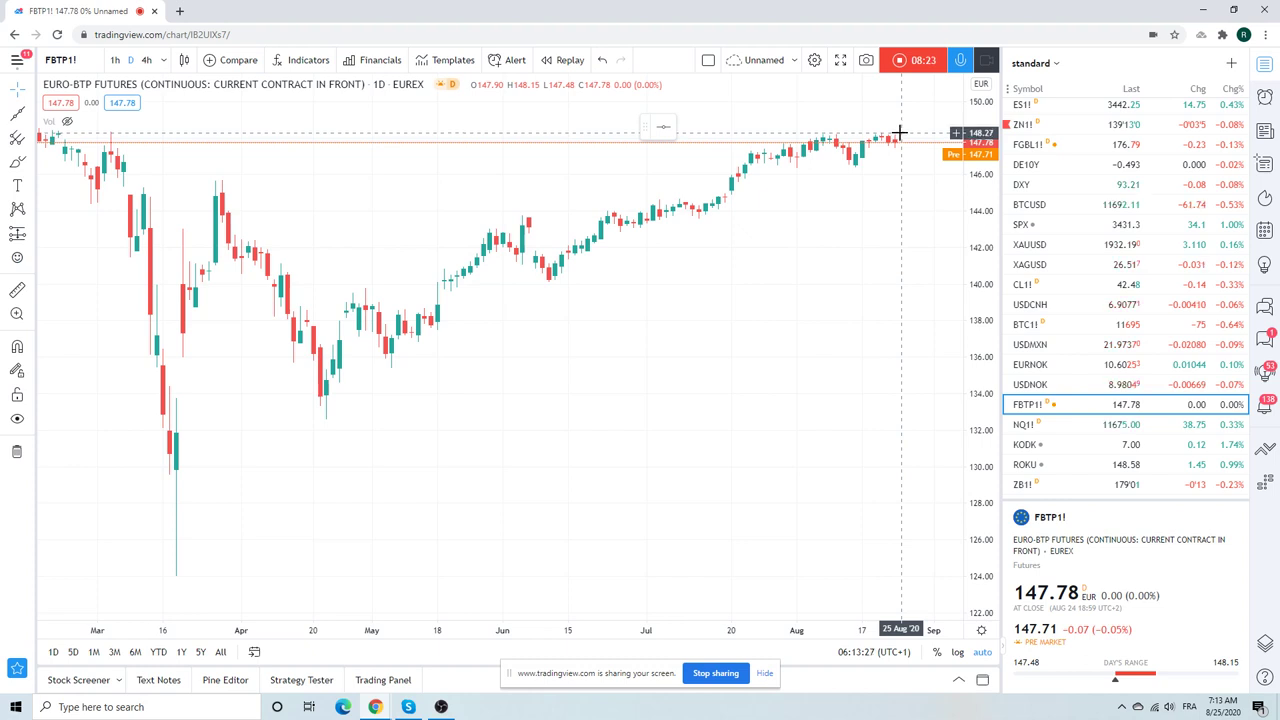
{"action": "scroll", "coordinate": [1088, 291], "scroll_direction": "up", "scroll_amount": 5}
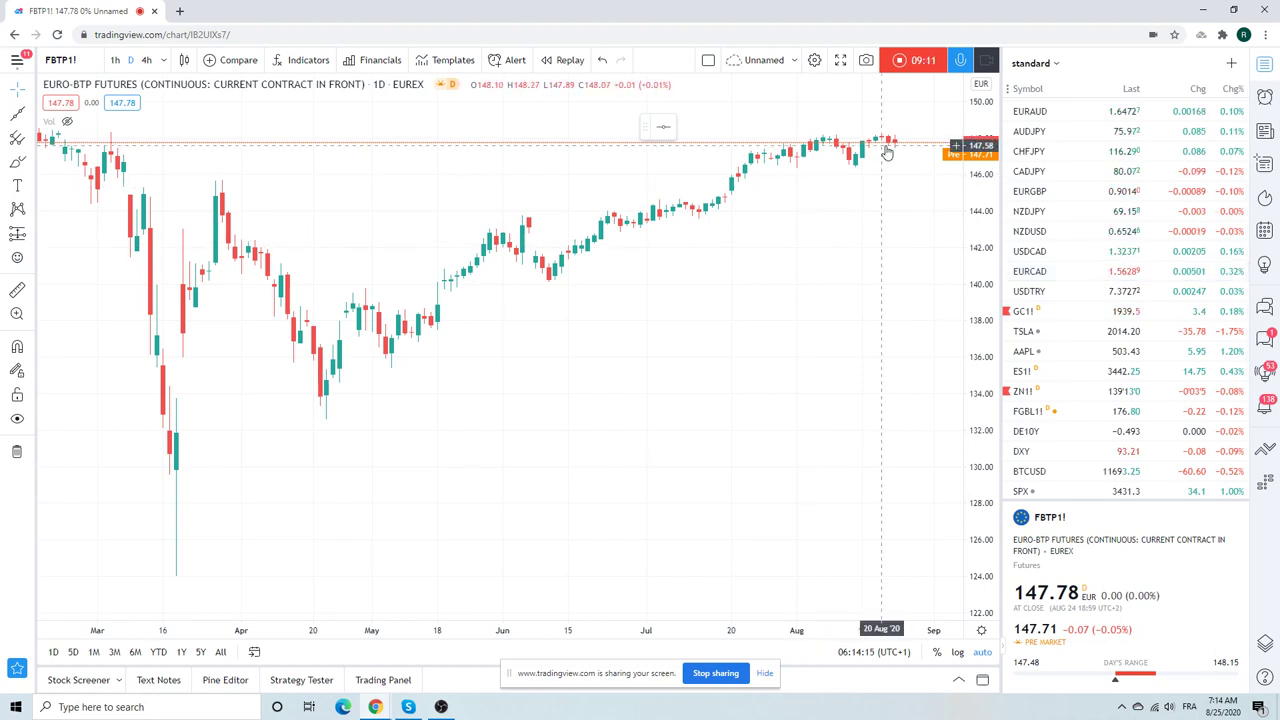
{"action": "left_click", "coordinate": [900, 60]}
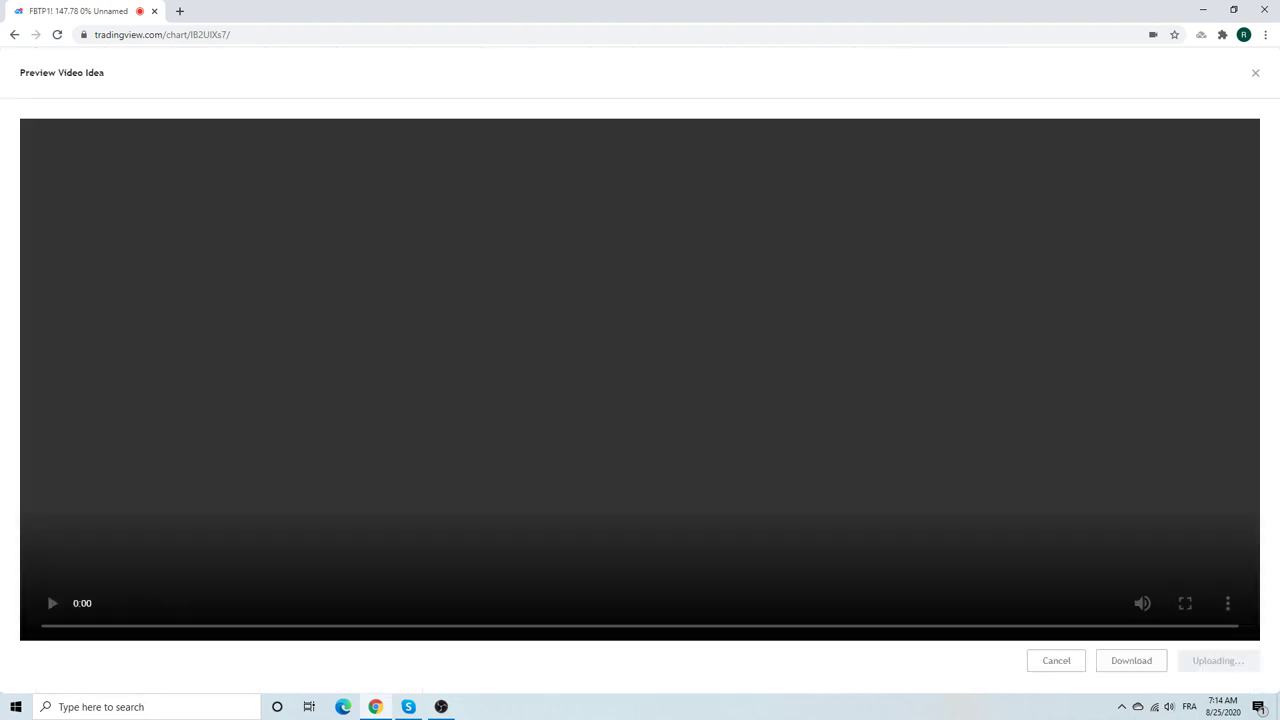